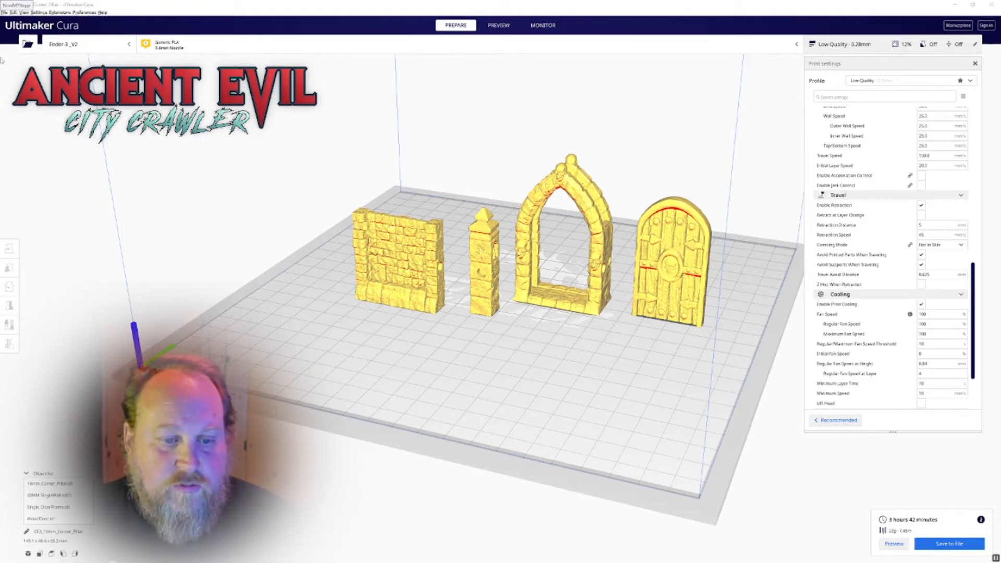
Select the brick wall and set its Z position to -0.01 mm so it sinks slightly into the build plate
right_click_drag(595, 271, 529, 354)
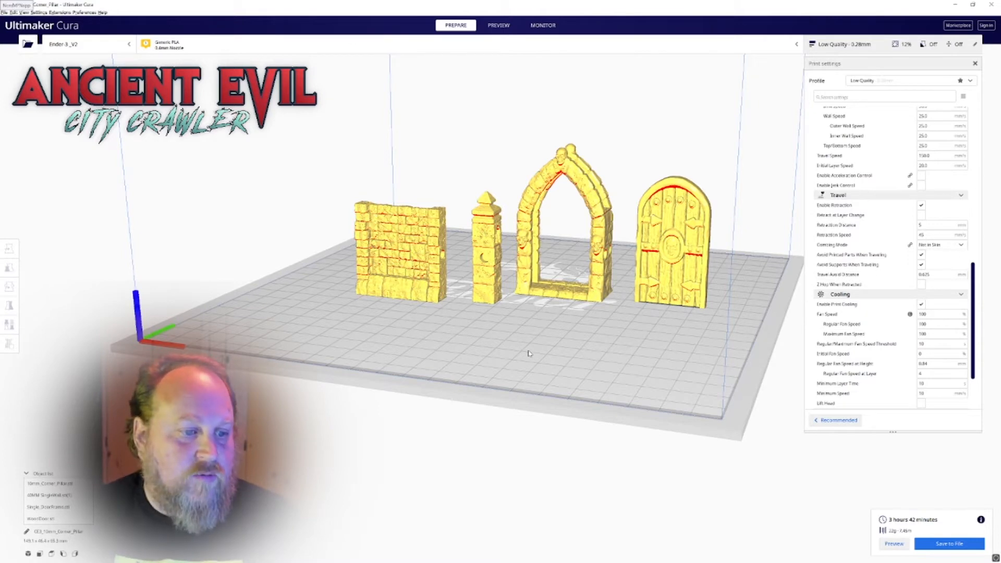
scroll(459, 345, "up", 3)
right_click_drag(449, 339, 413, 341)
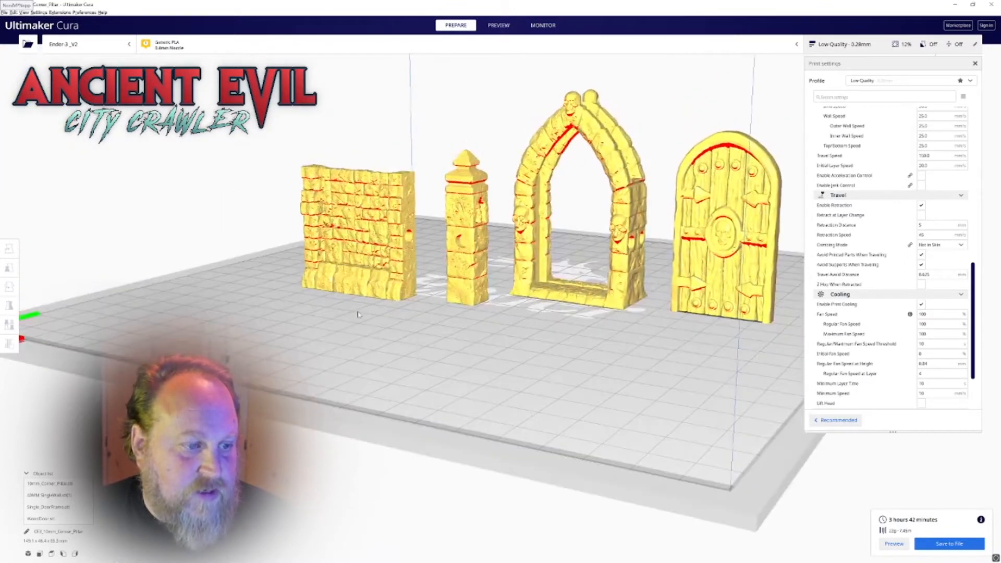
left_click(353, 263)
right_click_drag(354, 264, 391, 308)
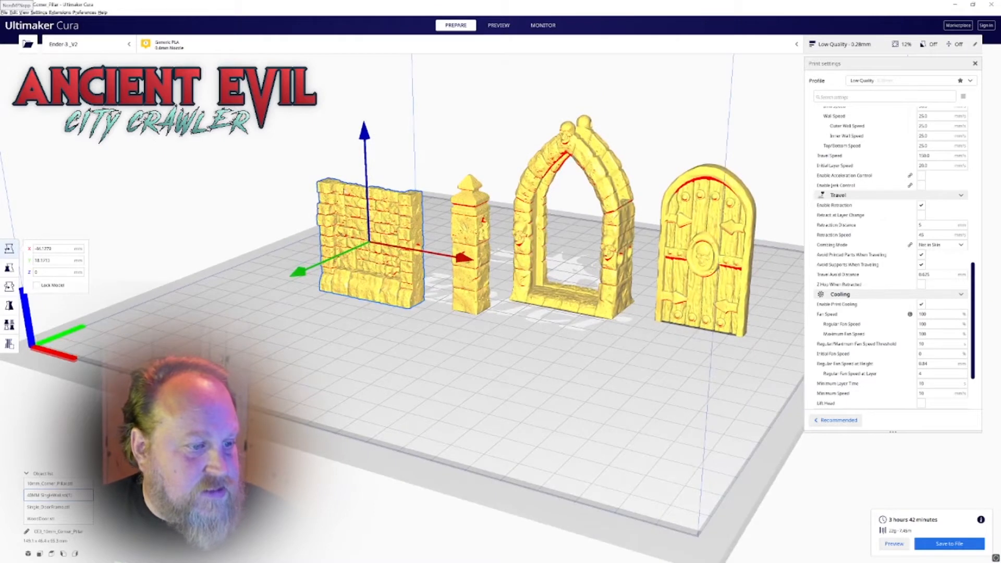
left_click(78, 272)
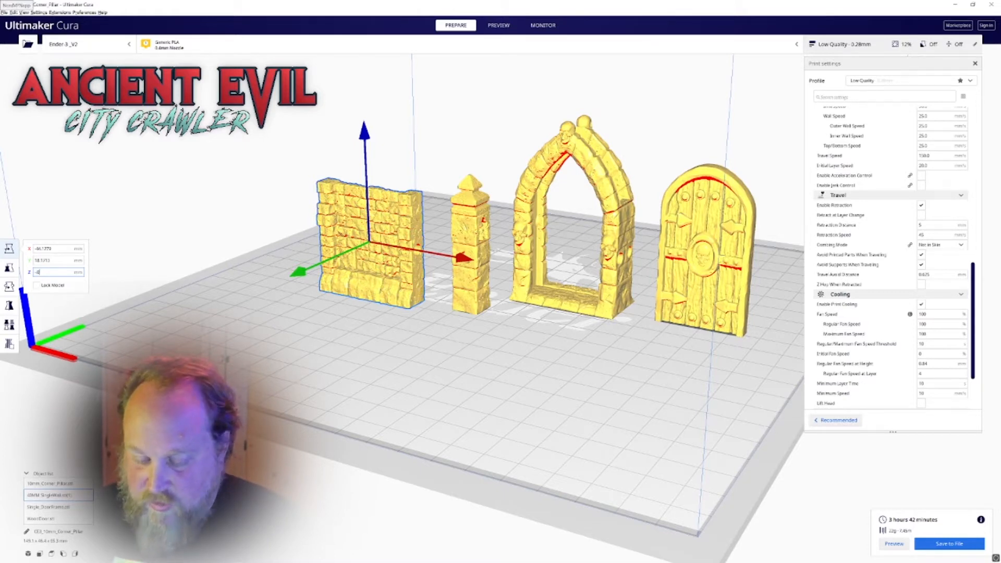
type(".01")
key("Return")
Check the undersides of the models, and preview only their lowest layers to examine the contact areas on the build plate
right_click_drag(212, 353, 213, 257)
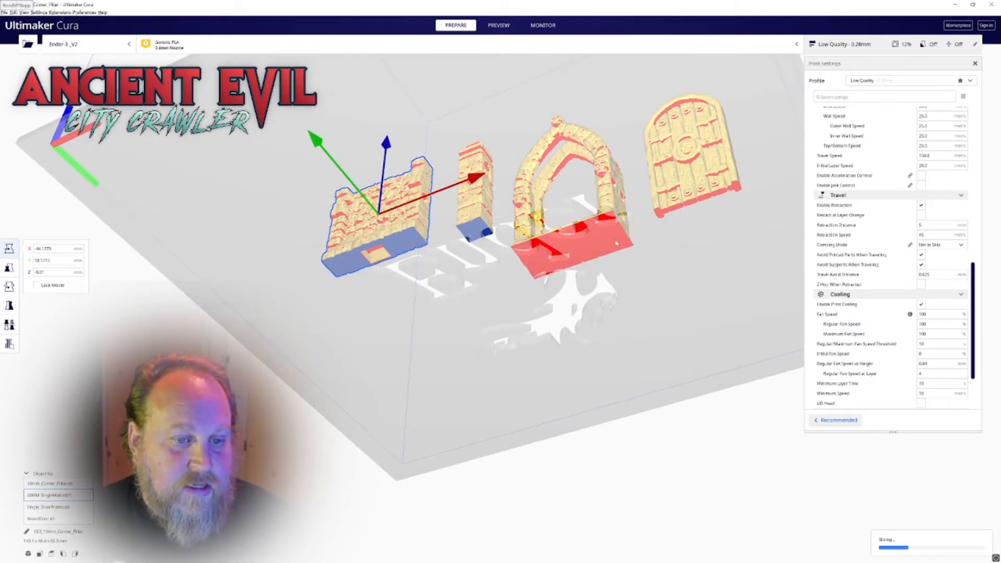
left_click(578, 243)
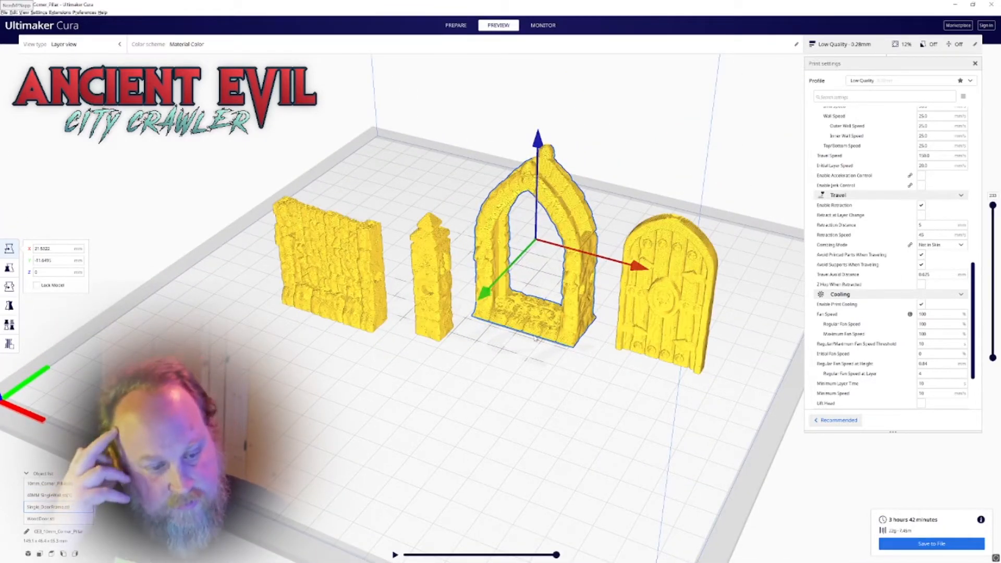
left_click_drag(992, 206, 992, 348)
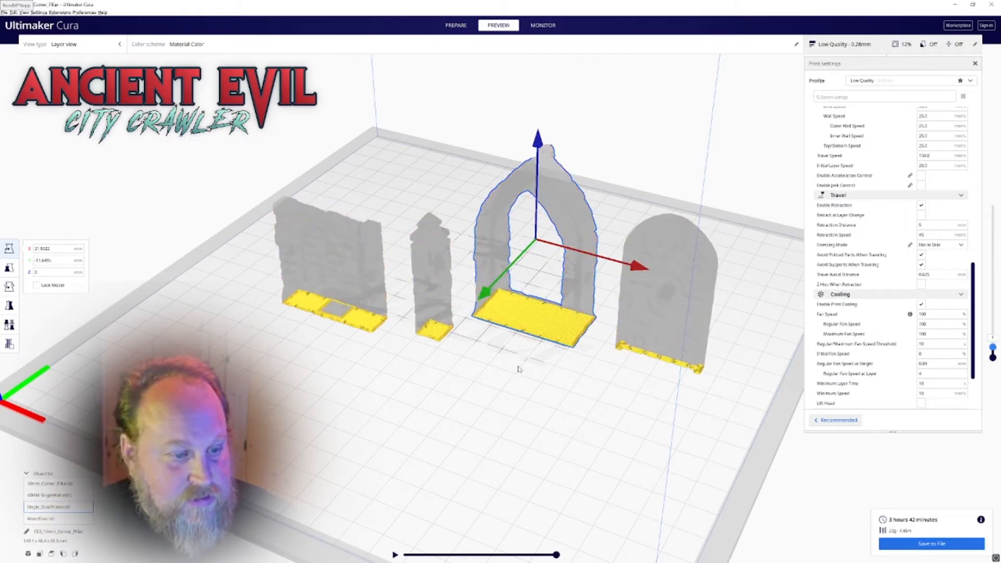
scroll(517, 369, "up", 5)
middle_click_drag(594, 397, 475, 350)
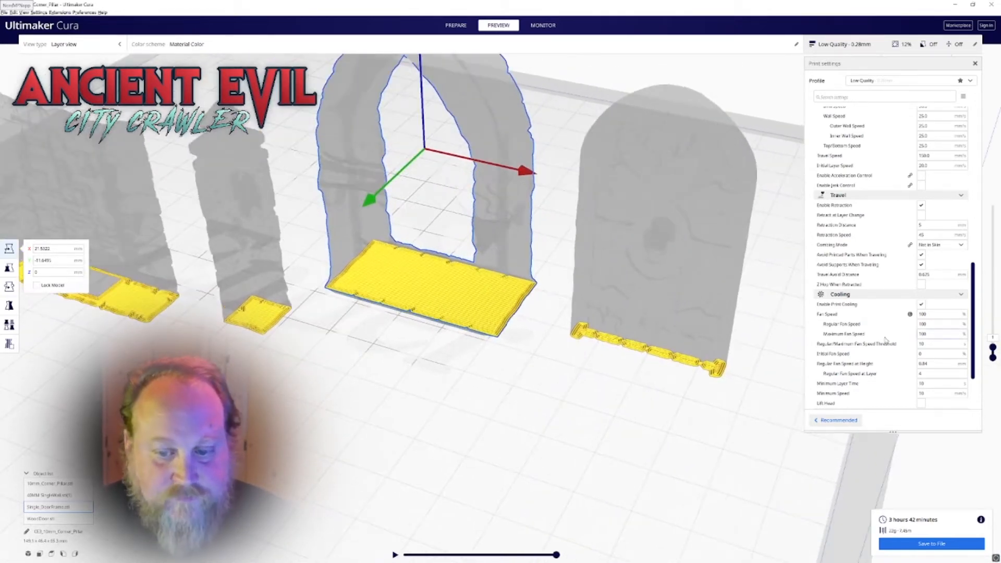
Switch the print profile to Dynamic Quality 0.16 mm, keeping the customized settings
scroll(878, 211, "up", 5)
scroll(878, 211, "up", 8)
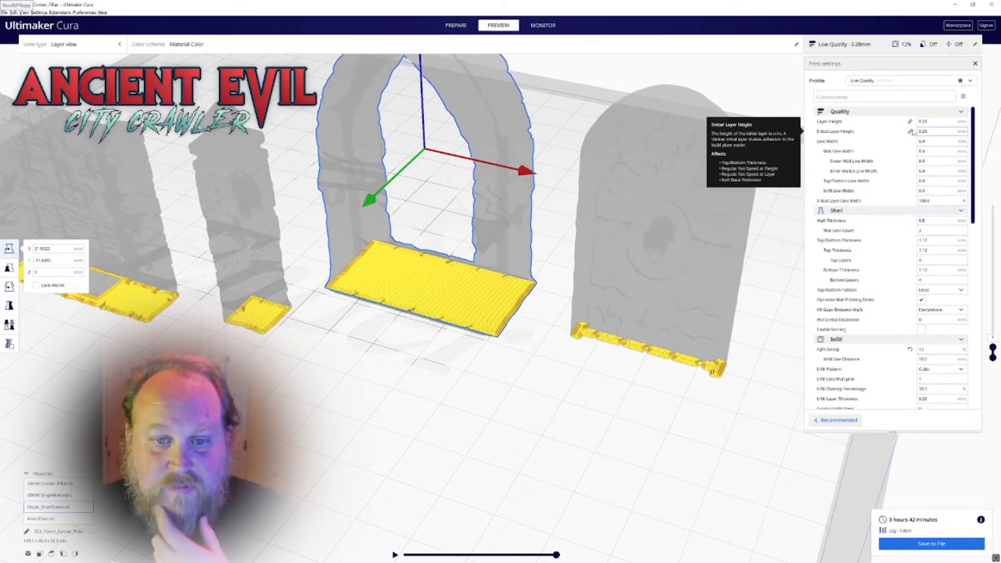
left_click(969, 82)
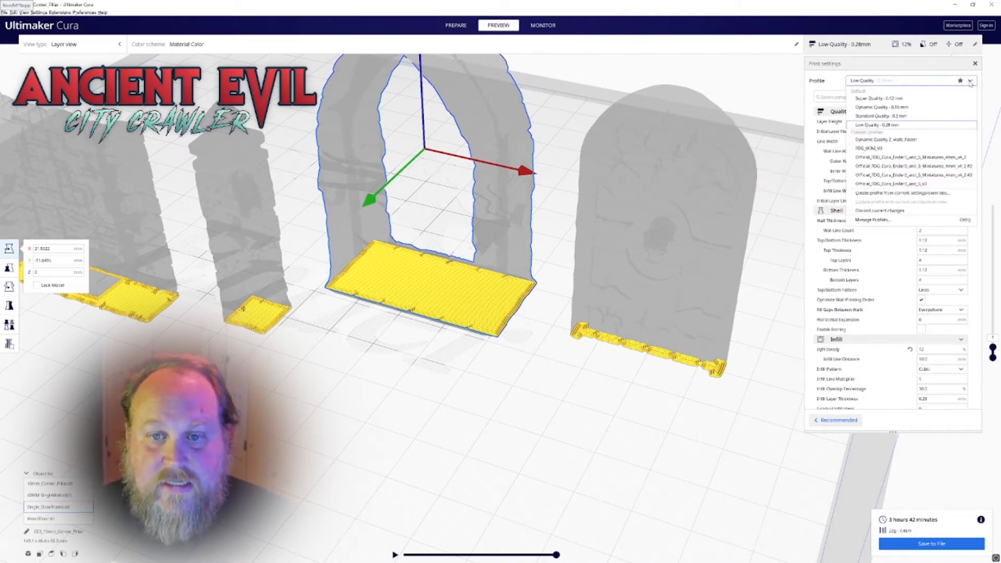
left_click(897, 108)
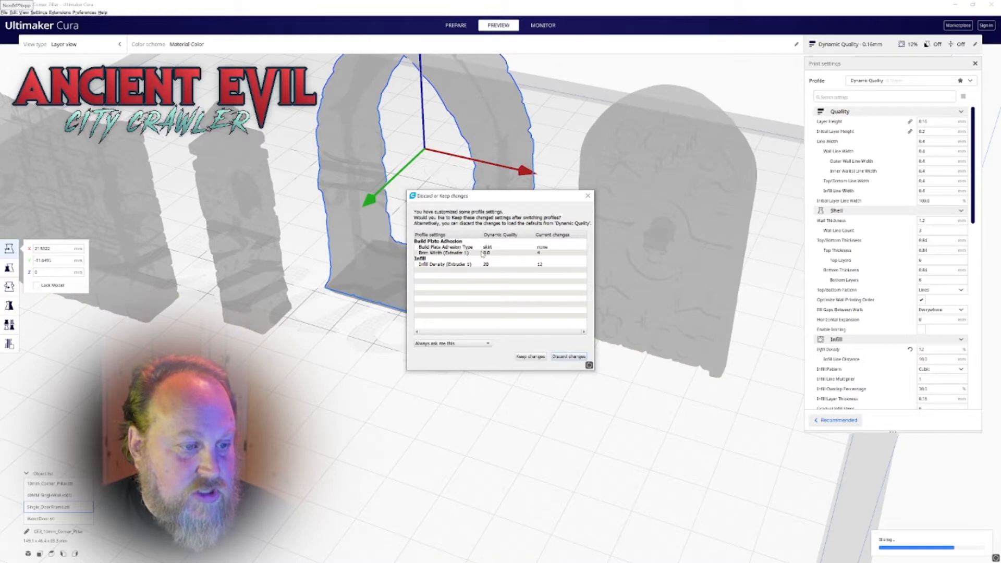
left_click(521, 357)
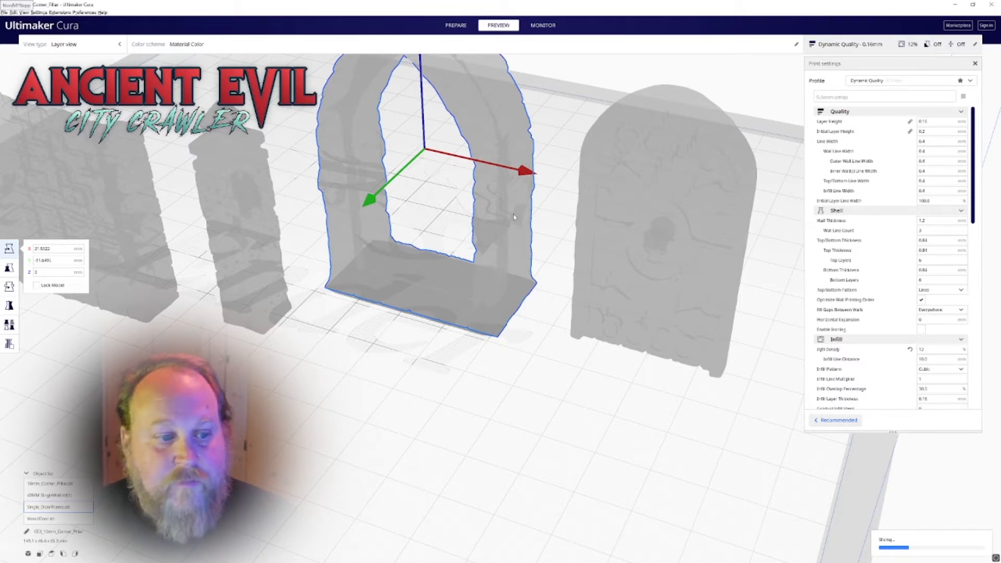
Examine the sliced wall, pillar, door frame and door from several angles in the layer preview with the Dynamic Quality profile
scroll(578, 202, "down", 3)
scroll(612, 200, "up", 2)
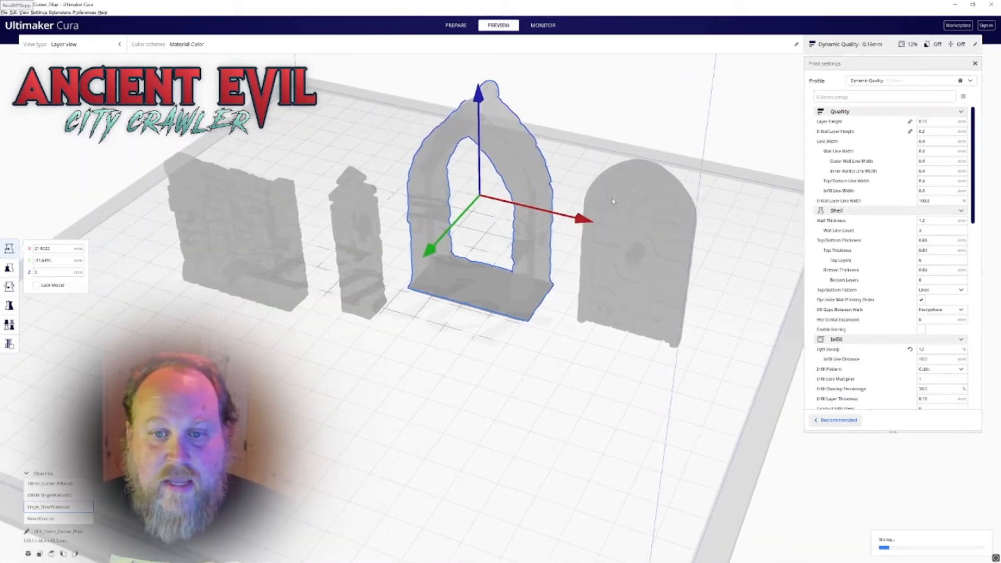
scroll(628, 391, "up", 1)
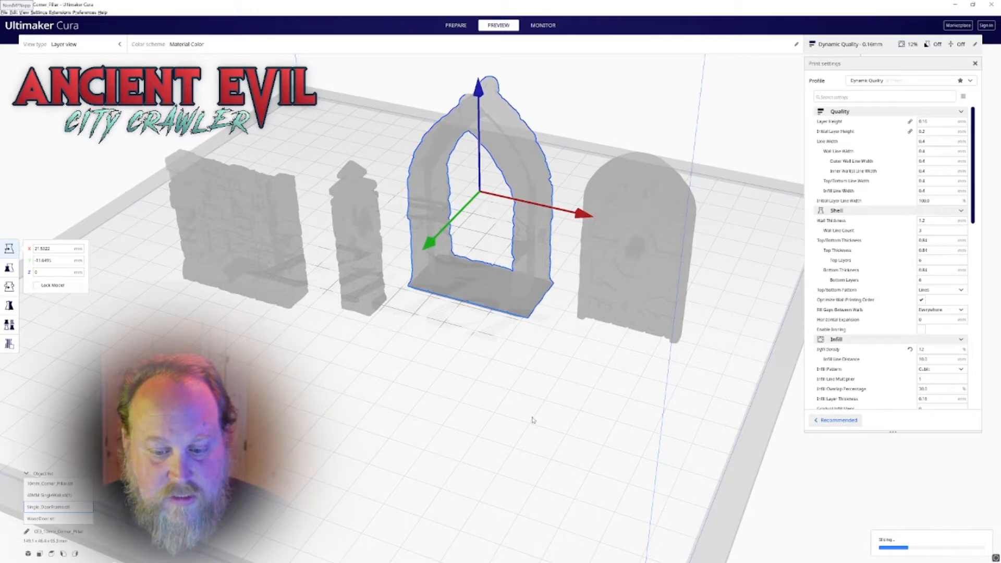
right_click_drag(533, 417, 544, 415)
scroll(544, 415, "up", 1)
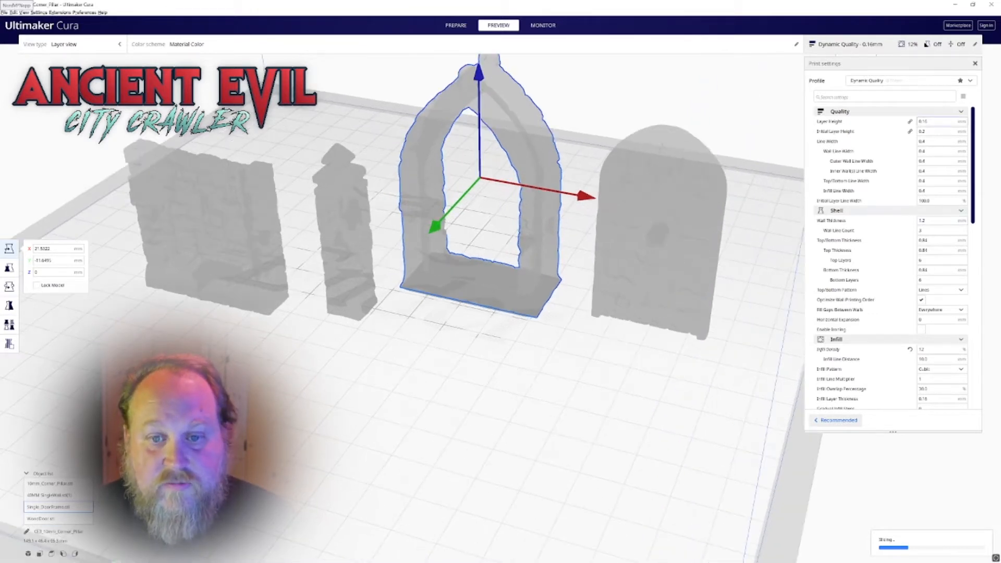
middle_click_drag(545, 360, 552, 393)
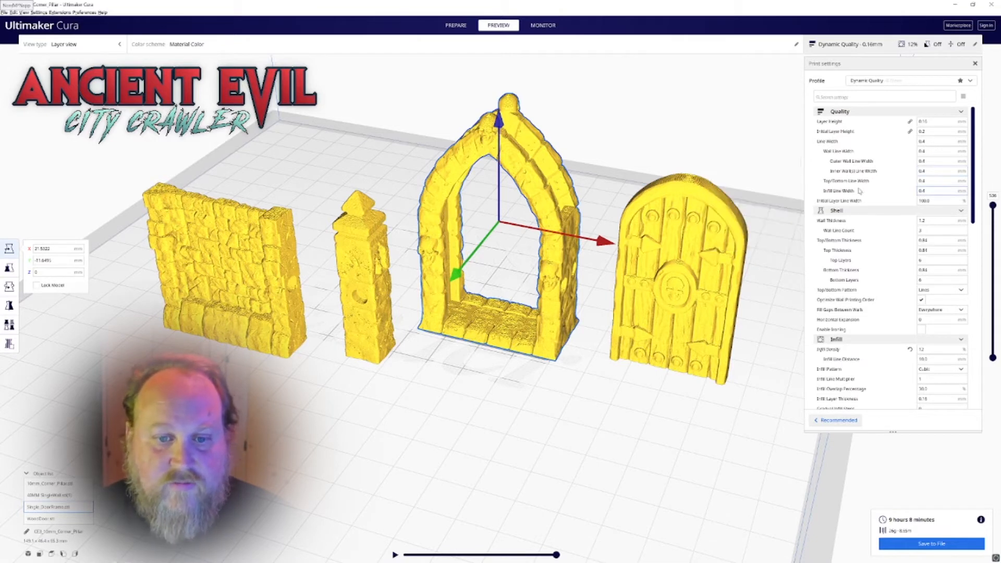
middle_click_drag(602, 322, 589, 296)
right_click_drag(509, 370, 503, 354)
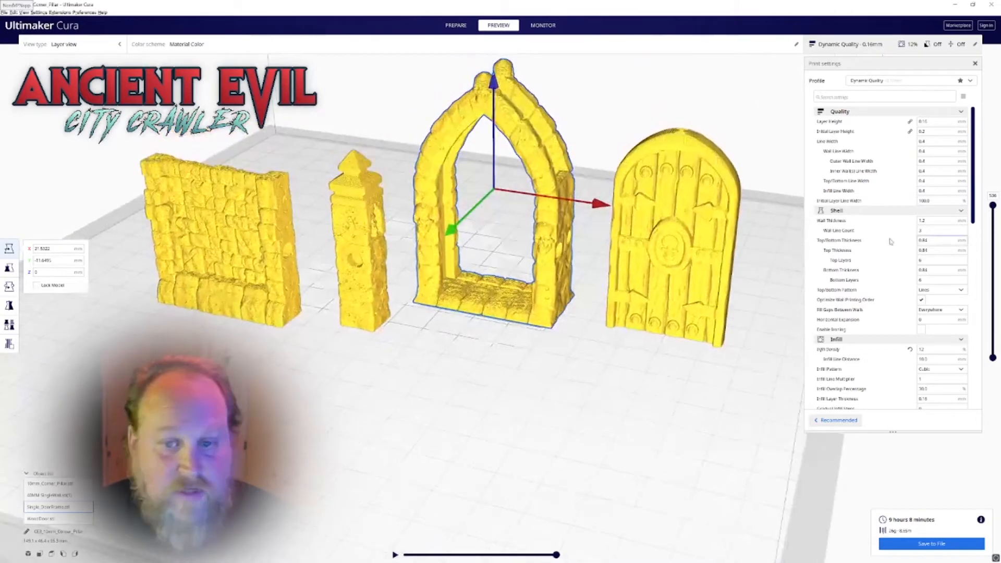
left_click_drag(992, 206, 992, 347)
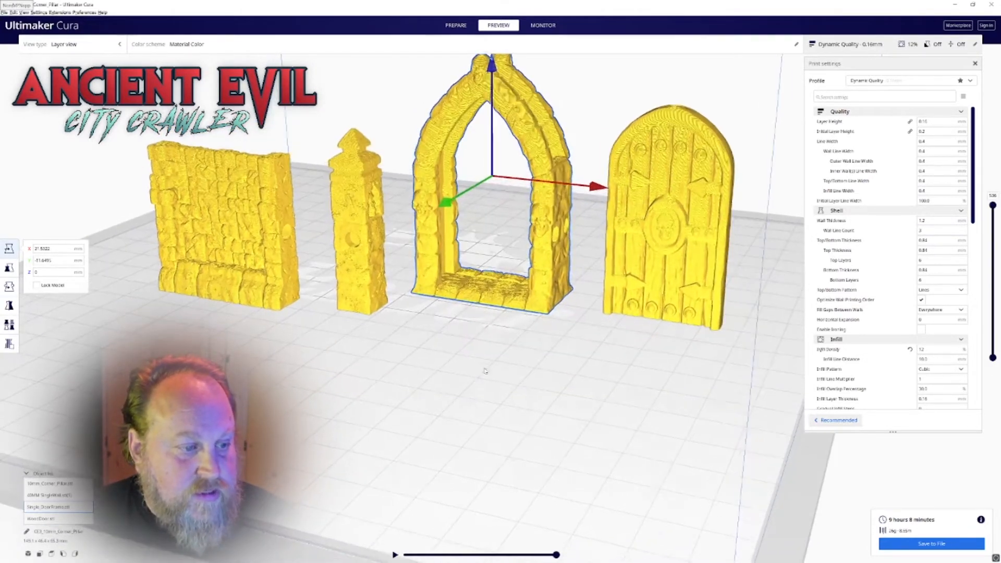
right_click_drag(485, 371, 434, 383)
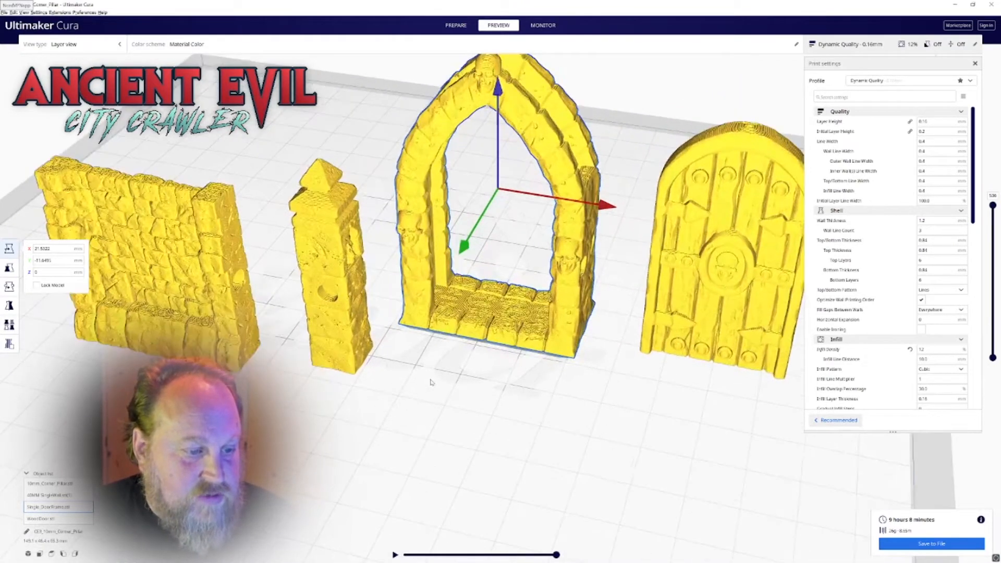
scroll(513, 383, "down", 2)
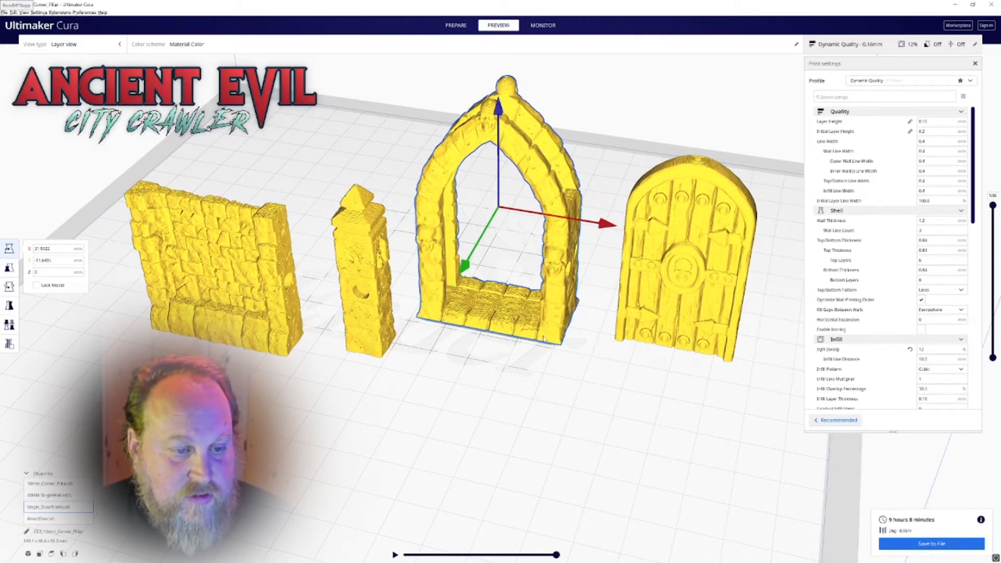
right_click_drag(647, 357, 533, 258)
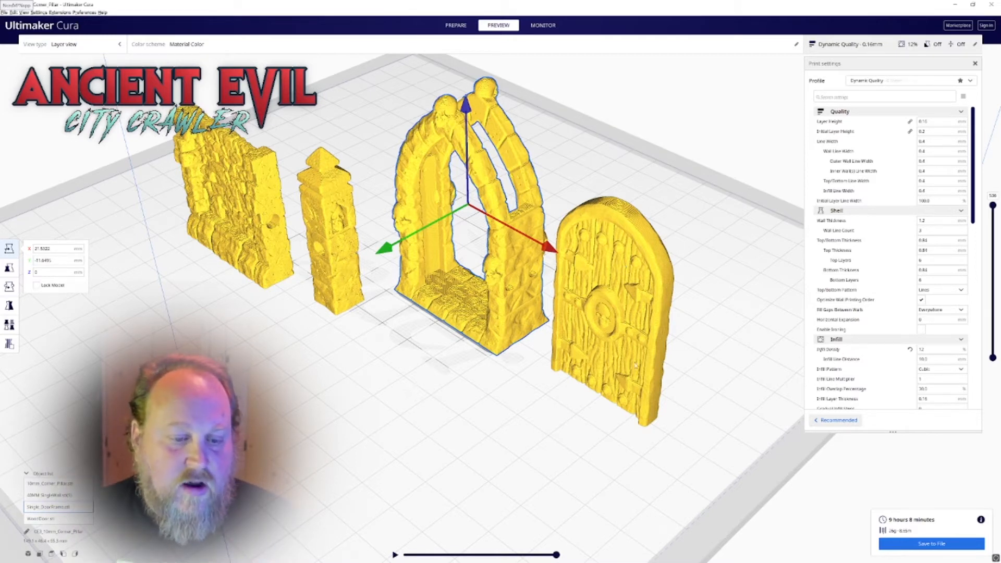
right_click_drag(559, 401, 679, 340)
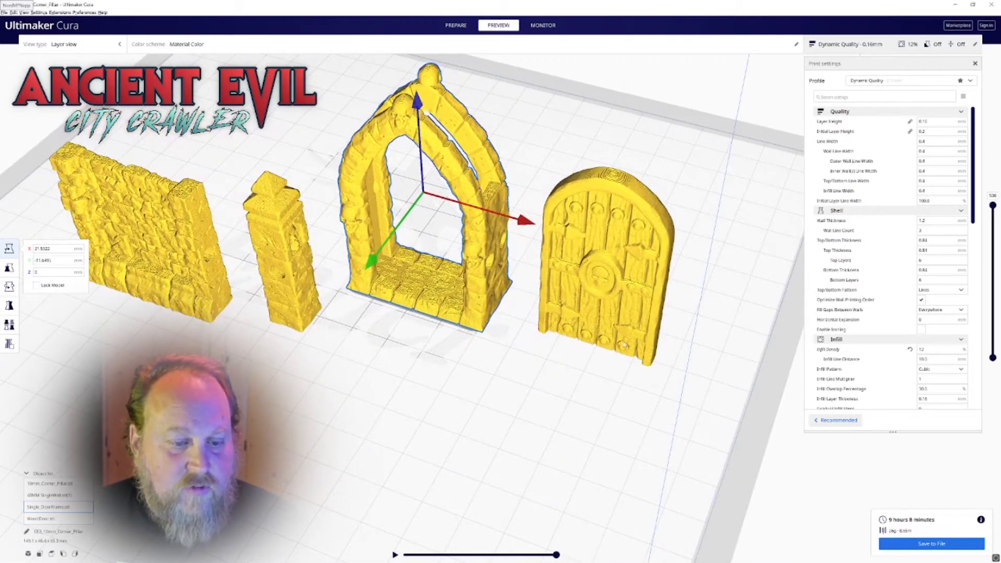
Try rotating the wooden door about its vertical axis in the Prepare view, and undo the rotation
left_click(631, 336)
key("r")
left_click_drag(602, 342, 581, 336)
key("ctrl+z")
left_click(458, 28)
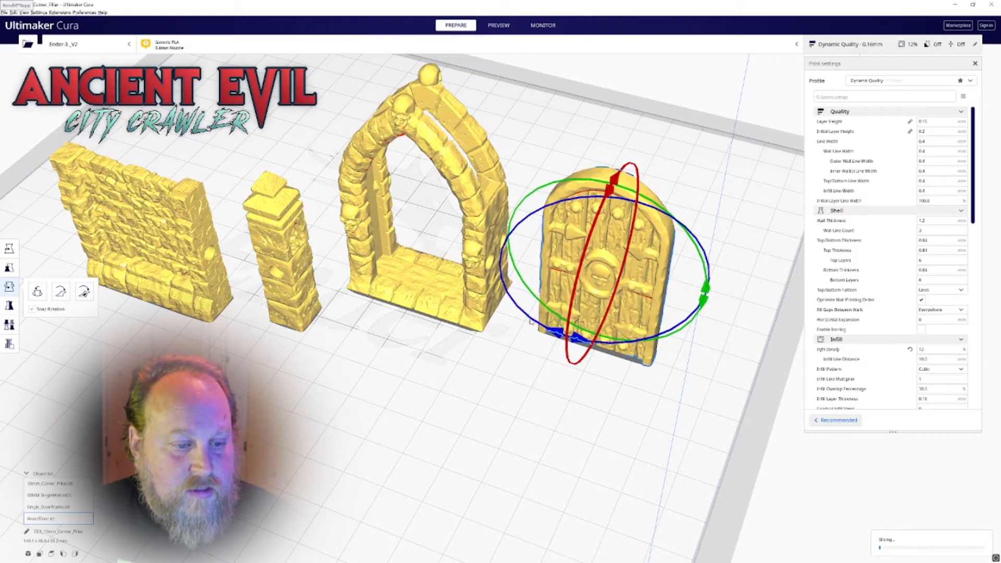
right_click_drag(530, 322, 518, 374)
left_click_drag(515, 381, 572, 417)
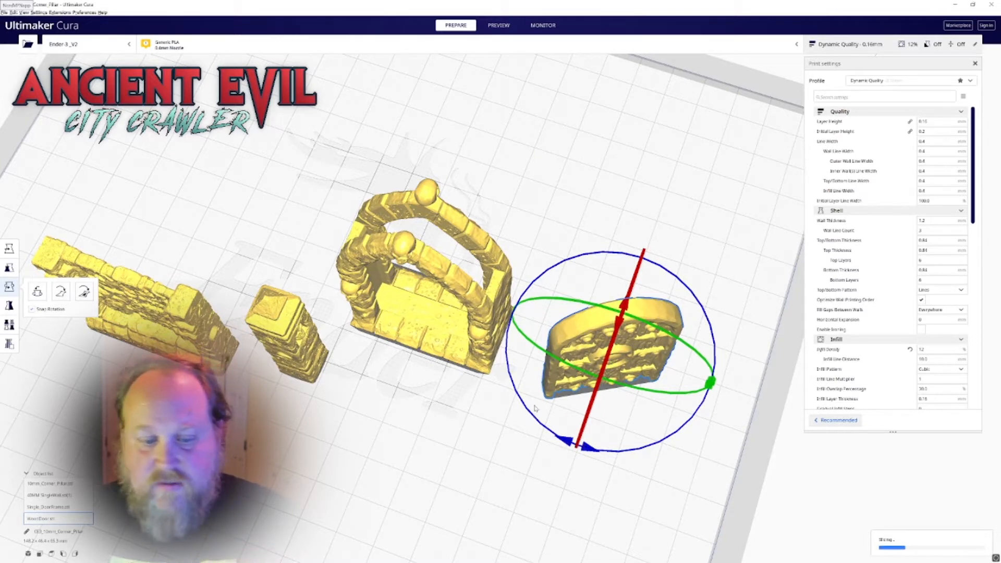
key("ctrl+z")
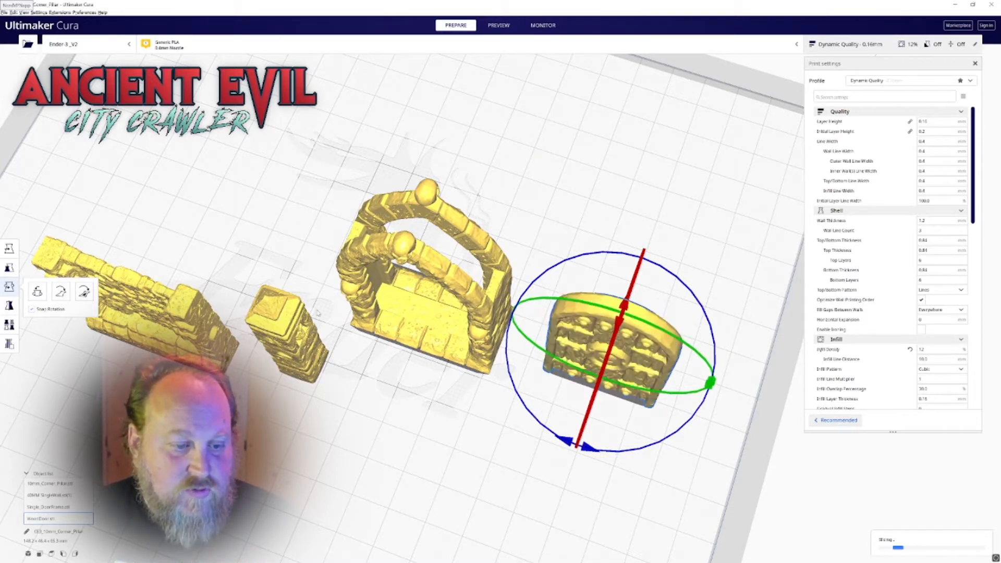
Deselect the door and import the adhesion helper STL onto the build plate
left_click(338, 319)
middle_click_drag(338, 319, 392, 322)
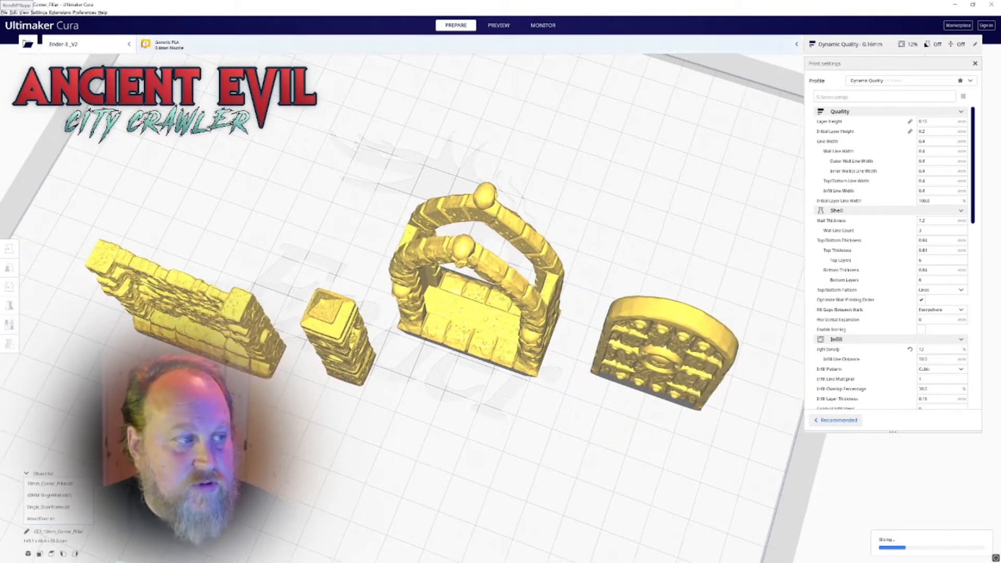
left_click(4, 12)
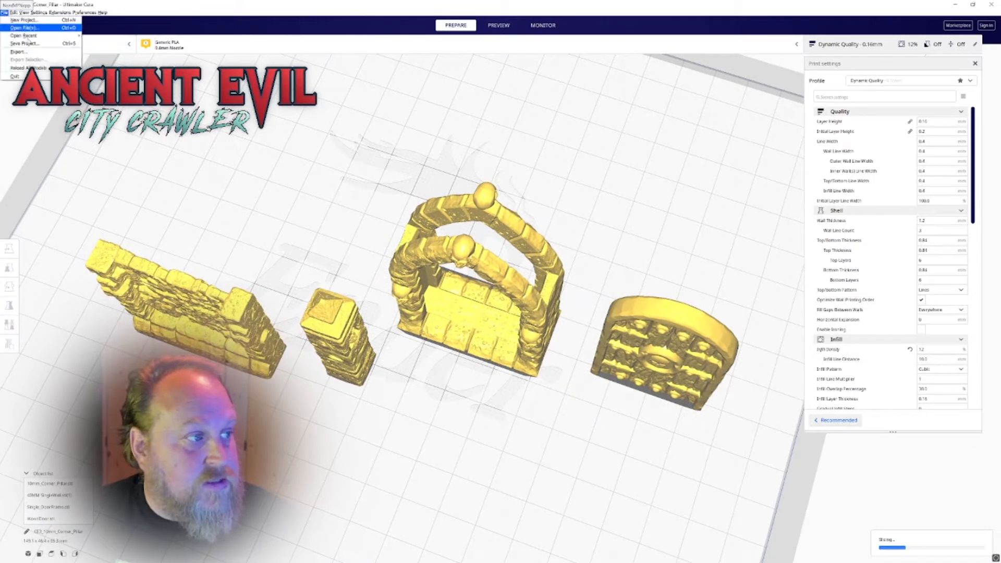
left_click(25, 29)
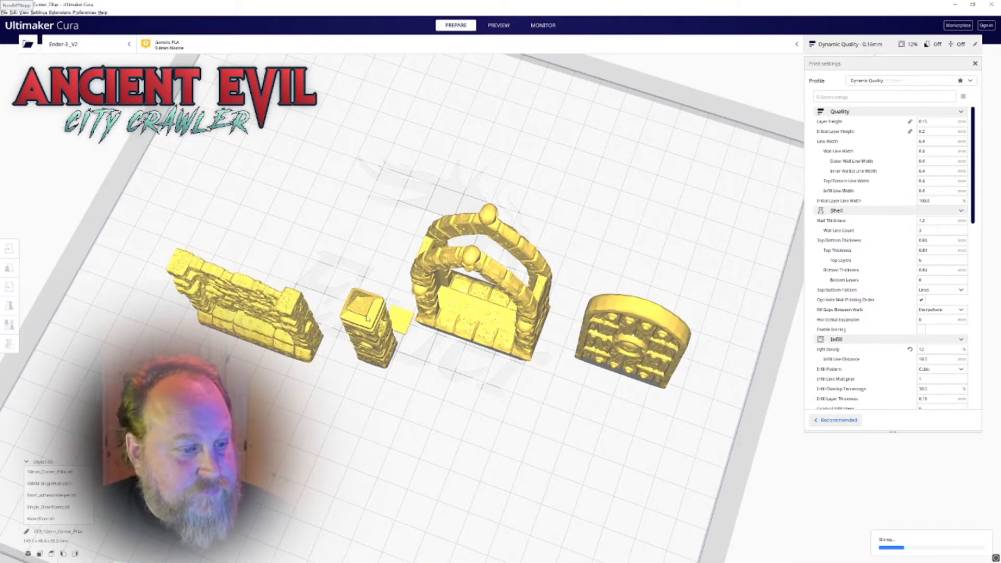
Move the adhesion helper to the outer bottom corner of the wooden door and center it on the door's thickness
left_click(405, 333)
key("t")
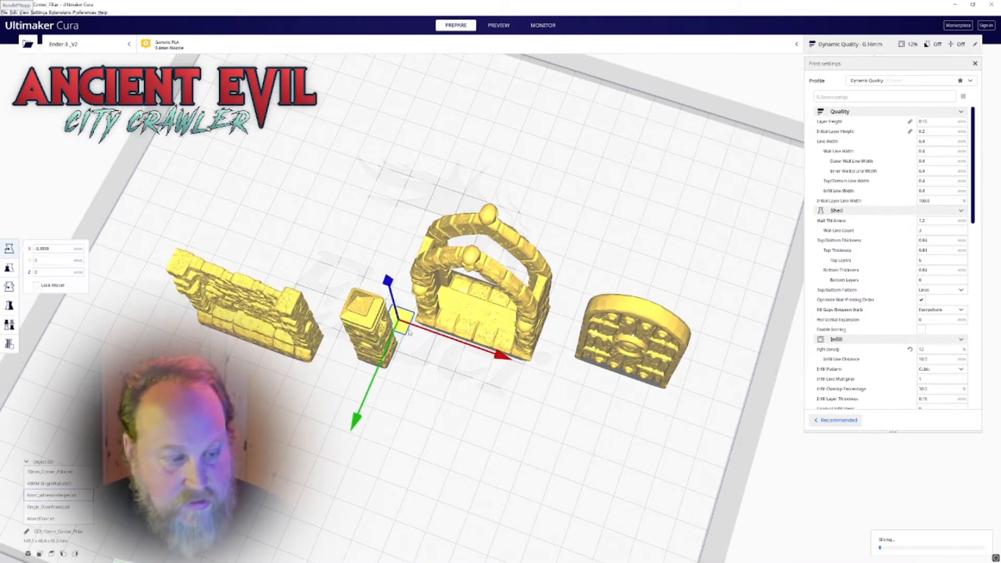
left_click_drag(405, 330, 677, 401)
scroll(672, 385, "up", 5)
middle_click_drag(671, 384, 429, 271)
right_click_drag(455, 278, 347, 237)
right_click_drag(480, 228, 369, 206)
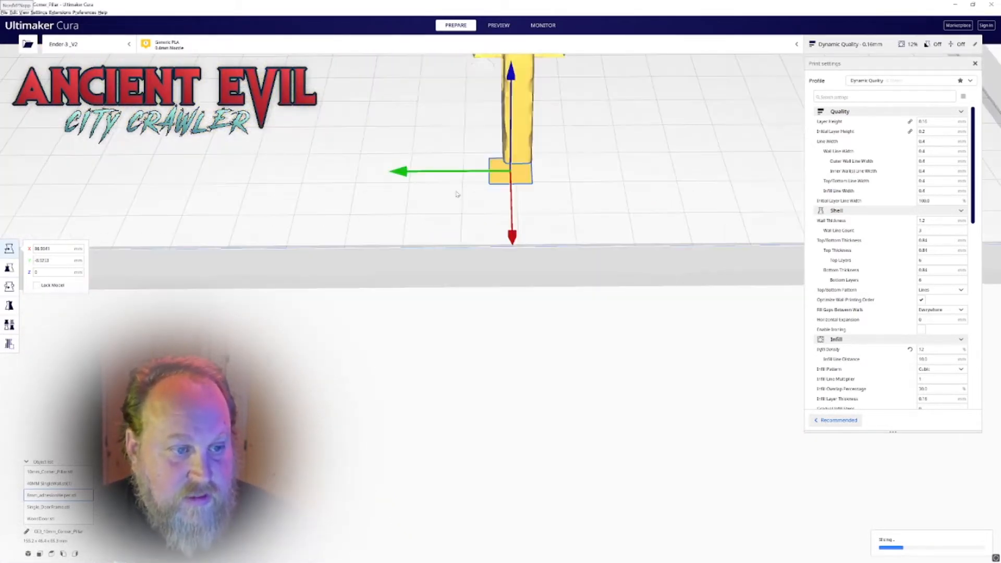
left_click(413, 174)
left_click(519, 177)
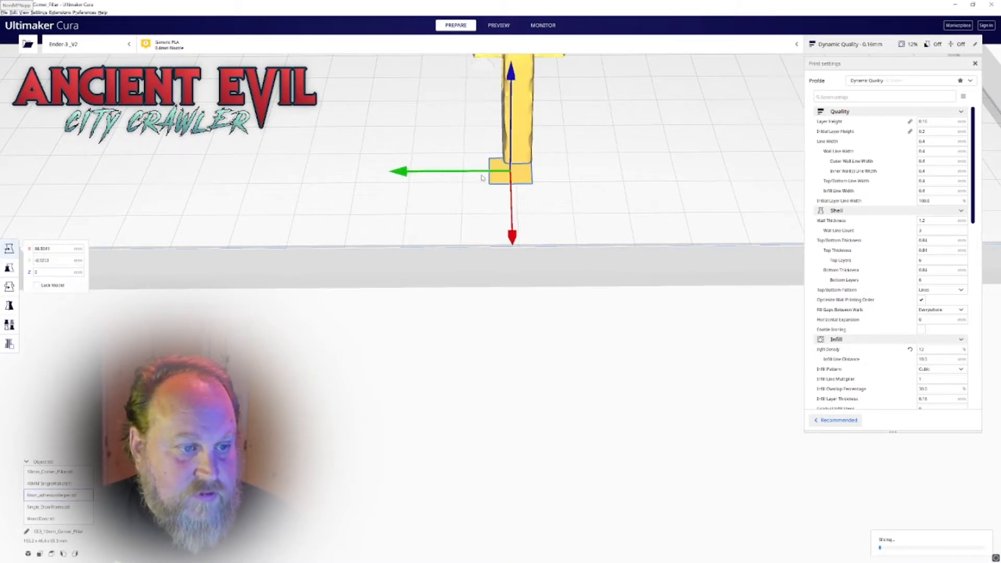
left_click_drag(406, 176, 412, 172)
Stretch the adhesion helper along Y to about 18 mm (224.4%) with uniform scaling off
key("s")
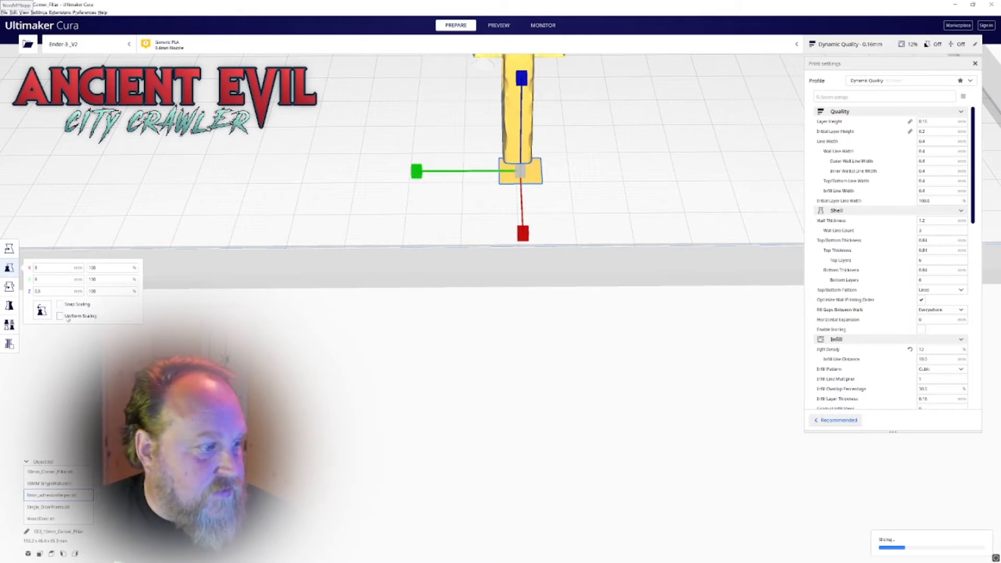
left_click_drag(416, 172, 443, 179)
right_click_drag(443, 179, 615, 184)
scroll(605, 185, "down", 3)
middle_click_drag(548, 193, 584, 251)
right_click_drag(584, 250, 605, 244)
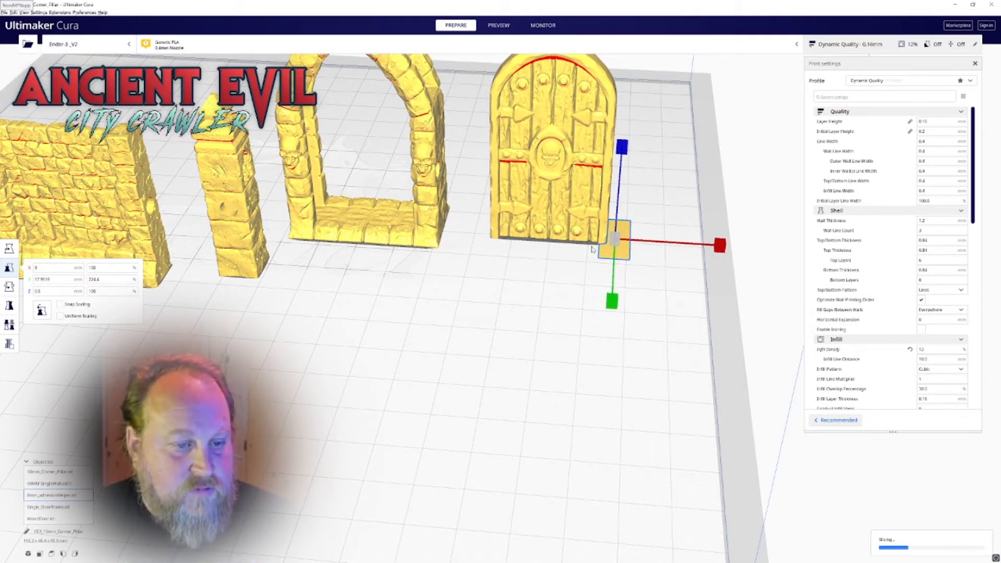
key("t")
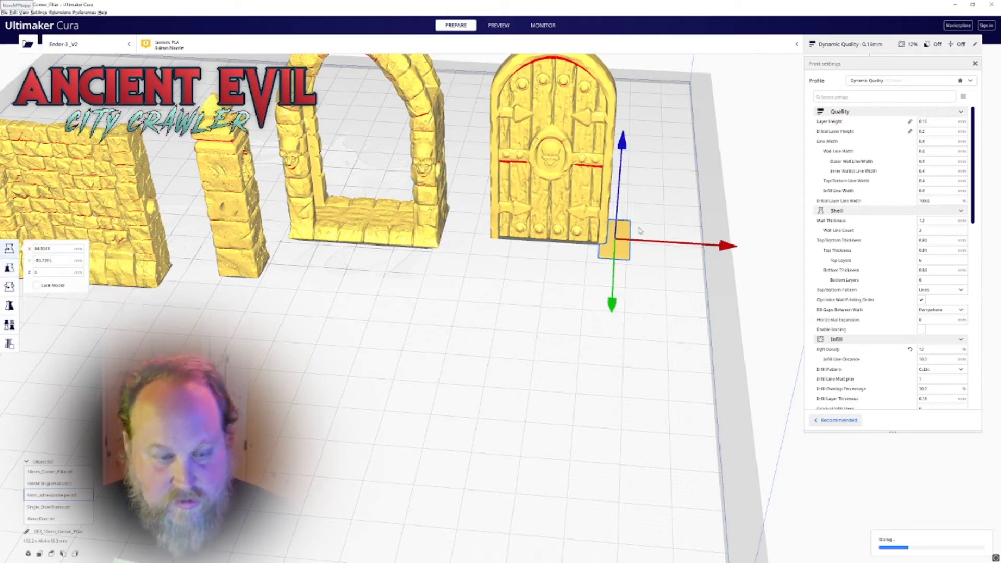
scroll(543, 276, "down", 2)
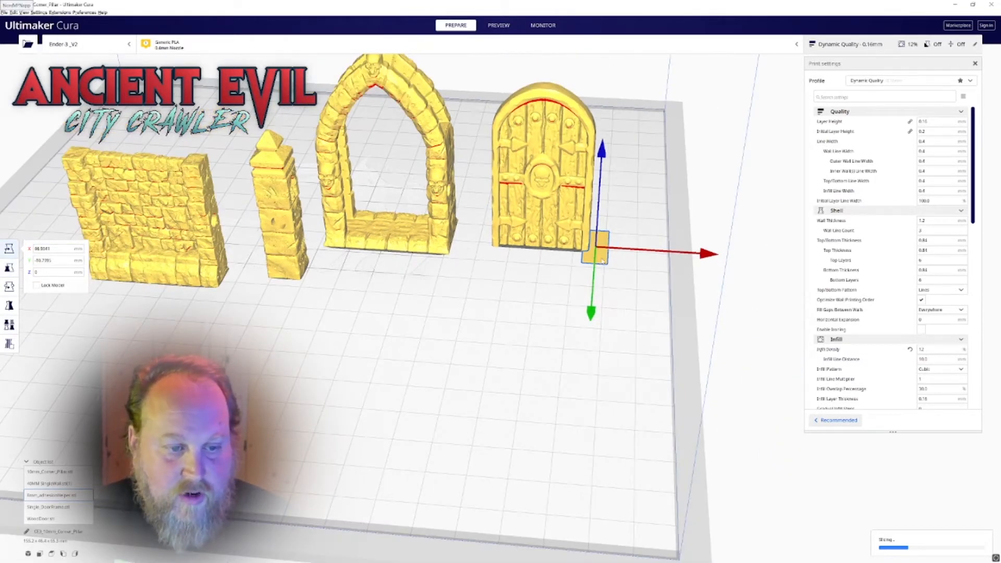
Delete the adhesion helper at the wooden door's bottom corner from the build plate
key("Delete")
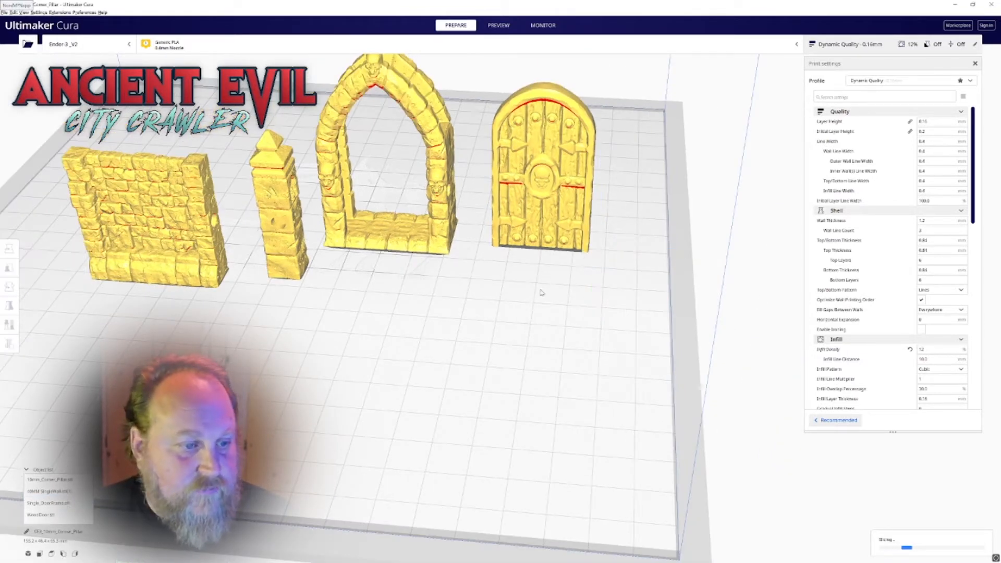
scroll(443, 287, "up", 2)
middle_click_drag(359, 274, 488, 304)
right_click_drag(494, 293, 447, 302)
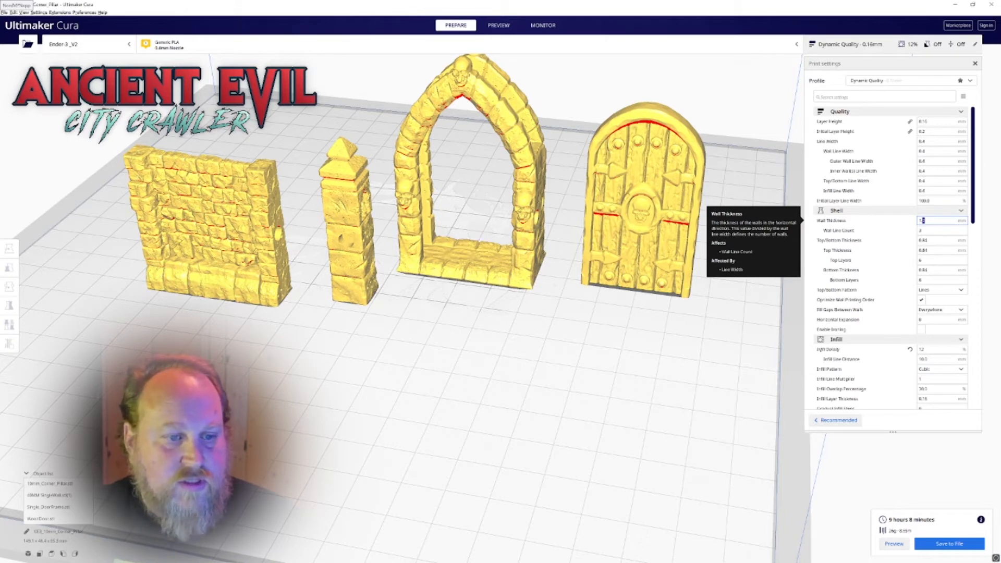
Set the shell's wall thickness to 0.8 mm
key("BackSpace")
key("BackSpace")
key("BackSpace")
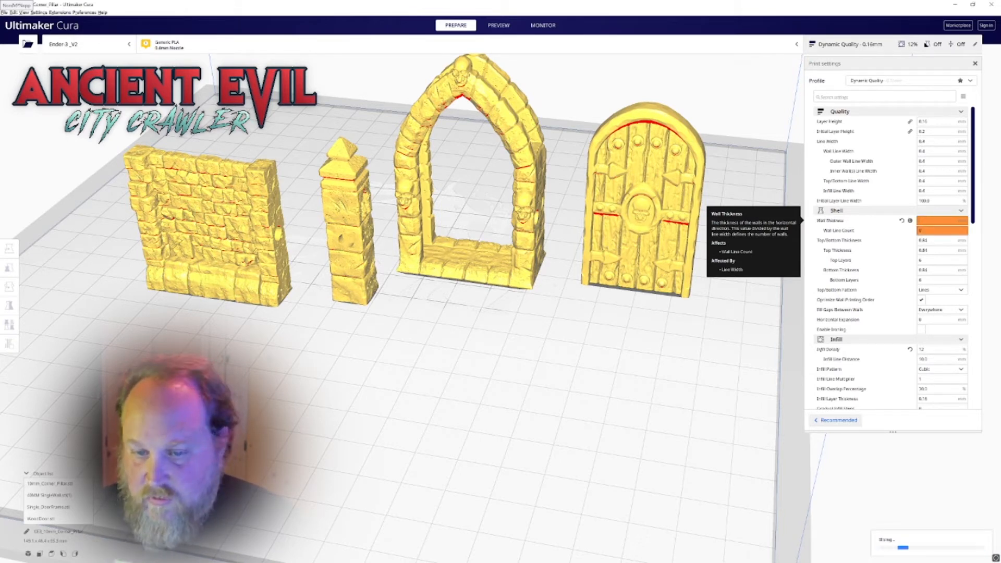
type(".8")
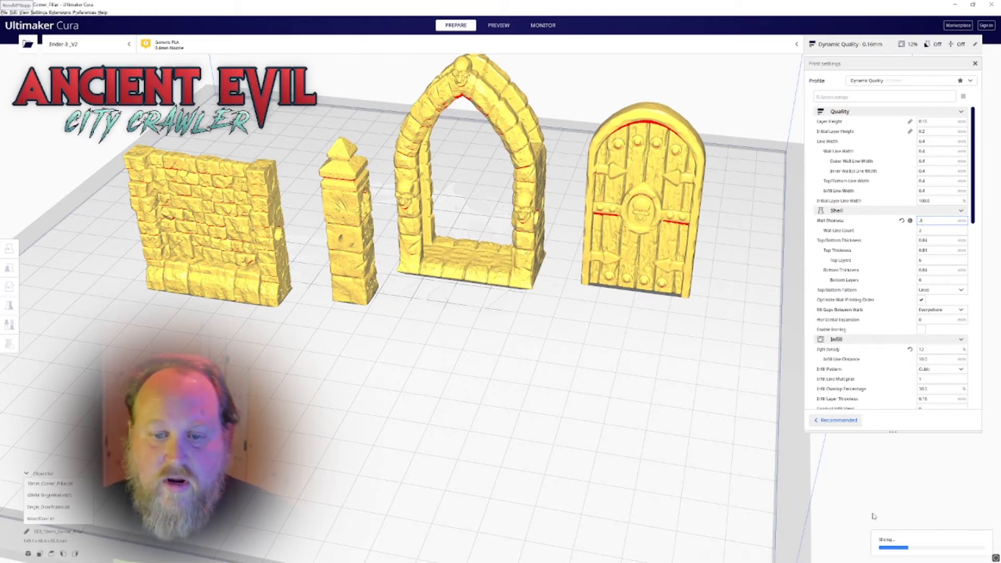
left_click(816, 488)
scroll(604, 163, "down", 3)
right_click_drag(567, 167, 597, 132)
scroll(587, 150, "up", 2)
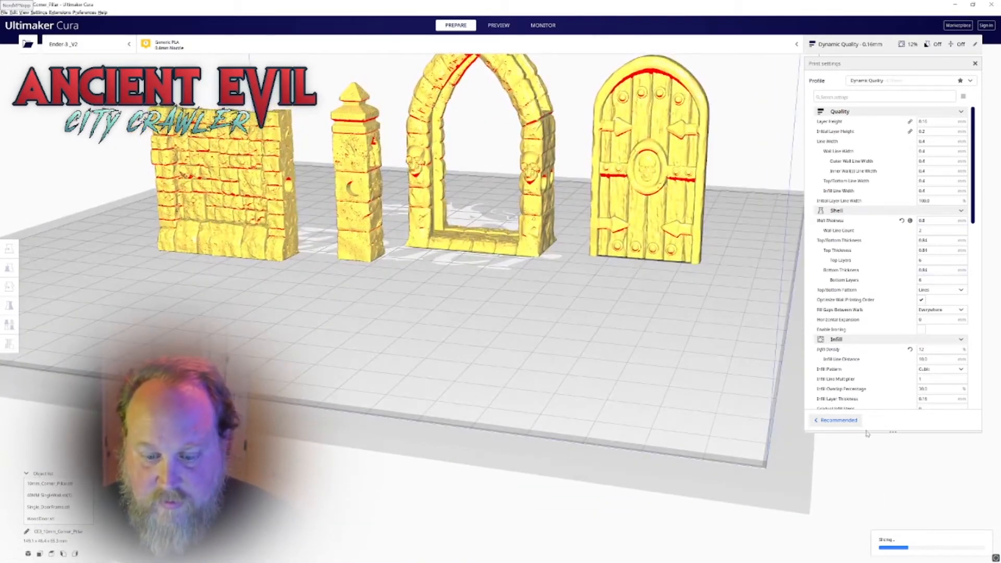
Review the shell, infill, material, speed, travel, cooling and build plate adhesion settings of the current profile
scroll(862, 243, "down", 1)
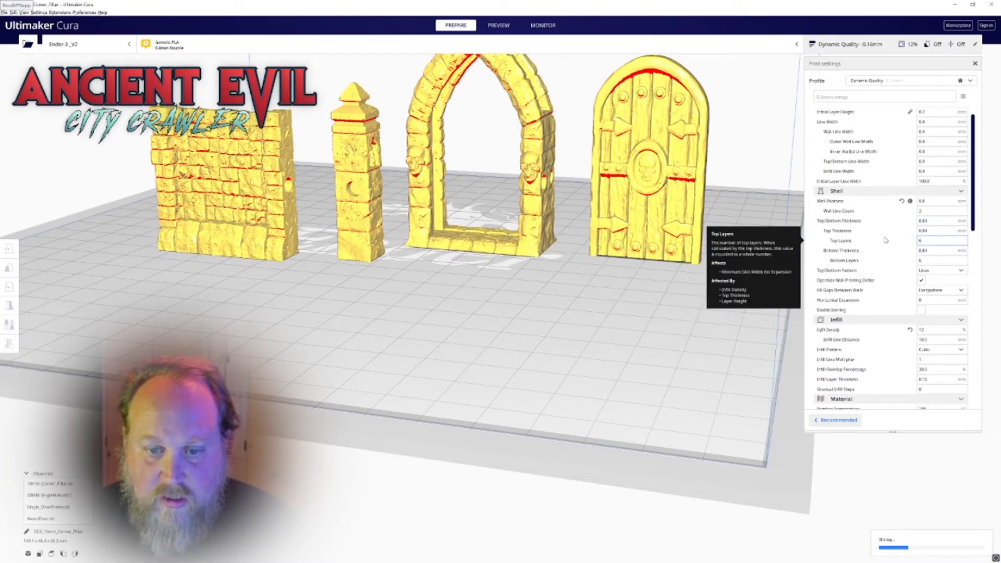
scroll(886, 240, "down", 3)
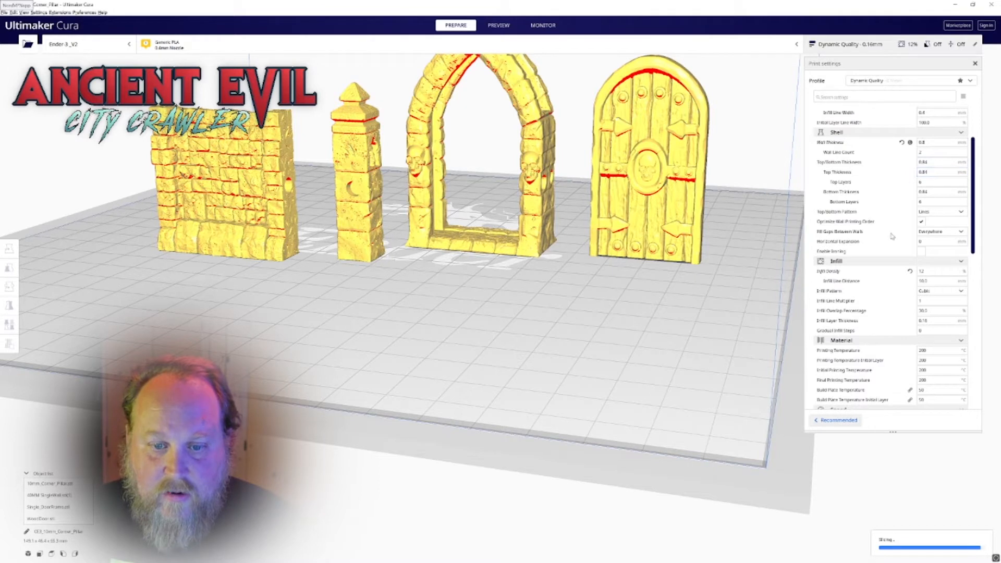
scroll(903, 215, "down", 1)
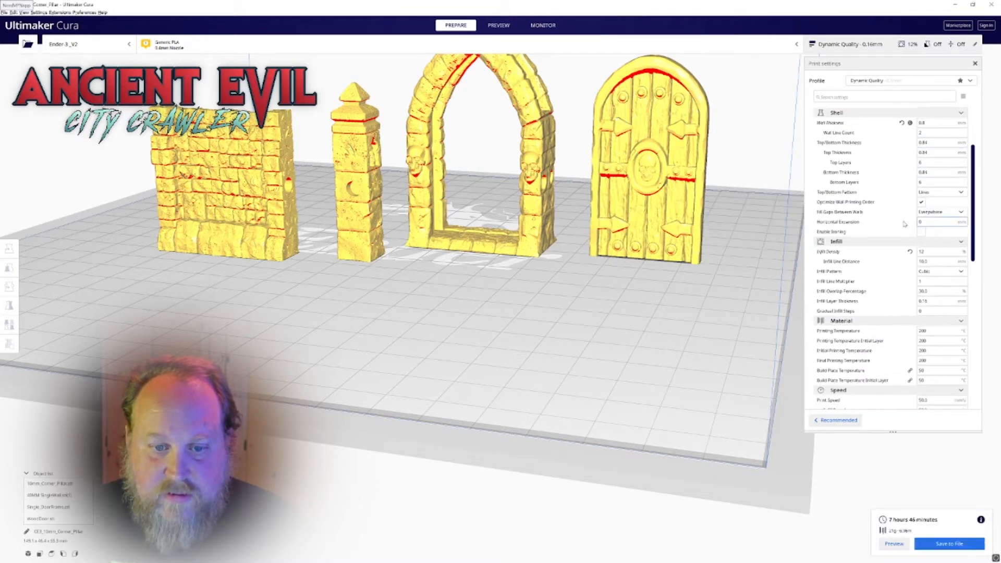
scroll(876, 243, "down", 1)
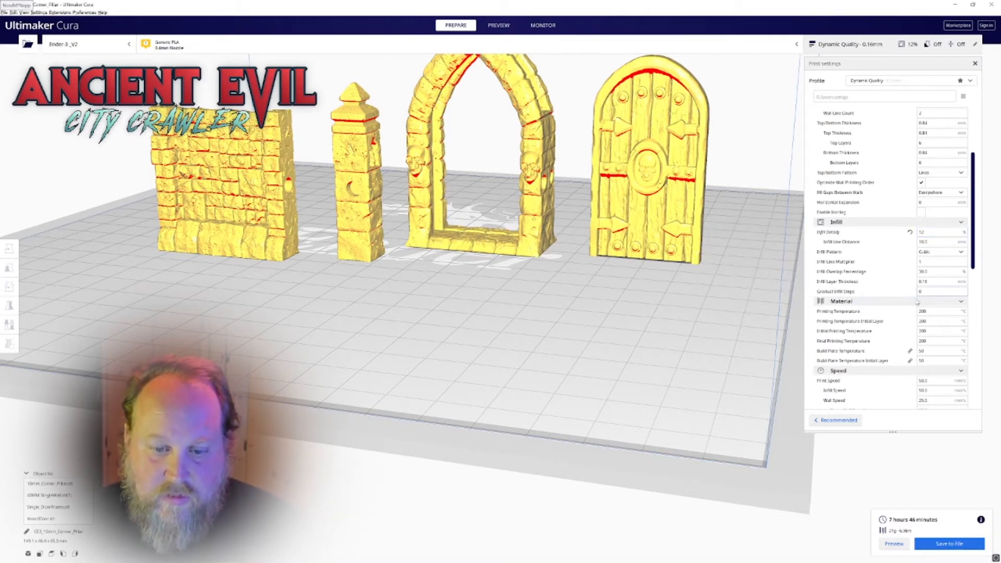
scroll(857, 275, "down", 2)
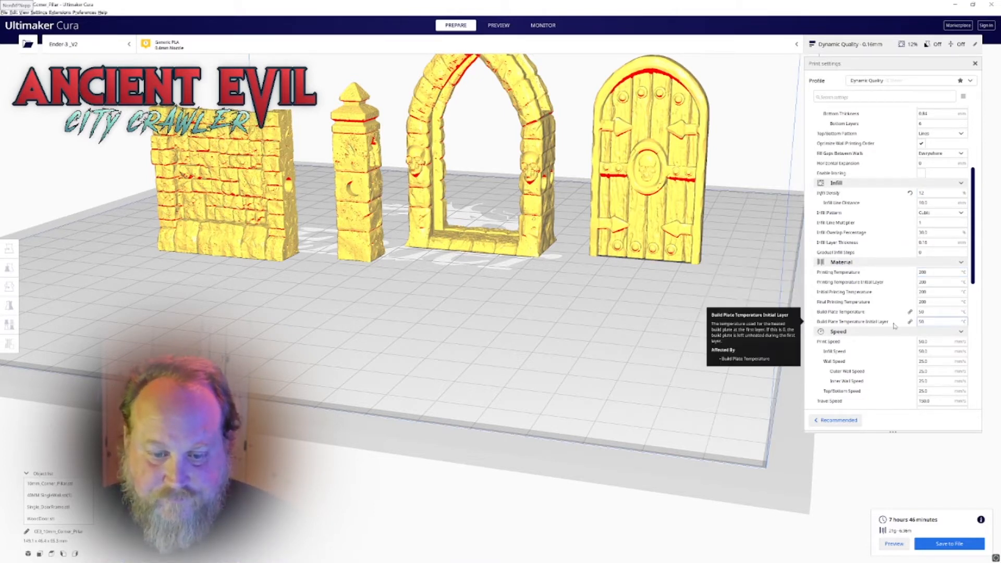
scroll(896, 292, "down", 2)
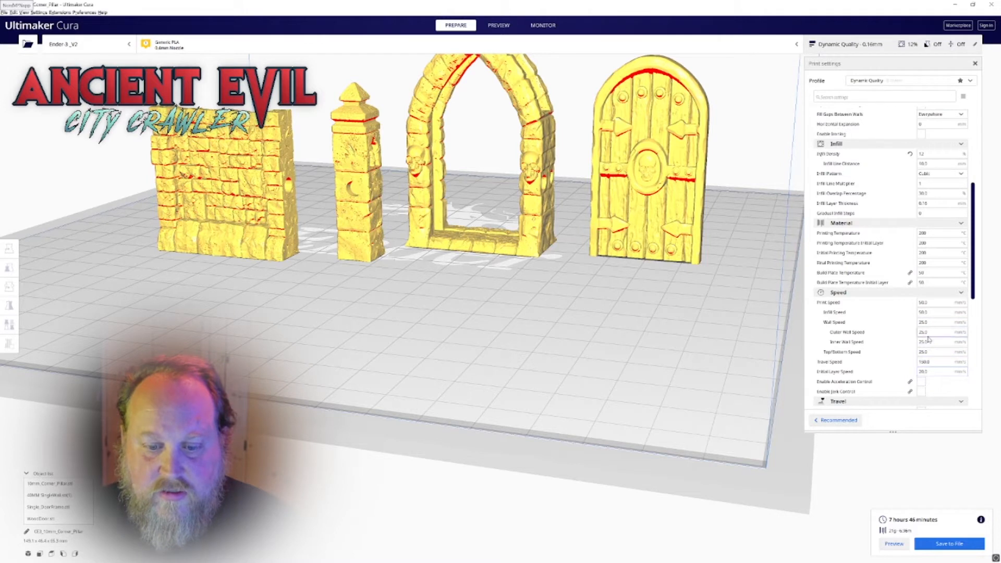
scroll(907, 315, "down", 3)
scroll(915, 306, "down", 4)
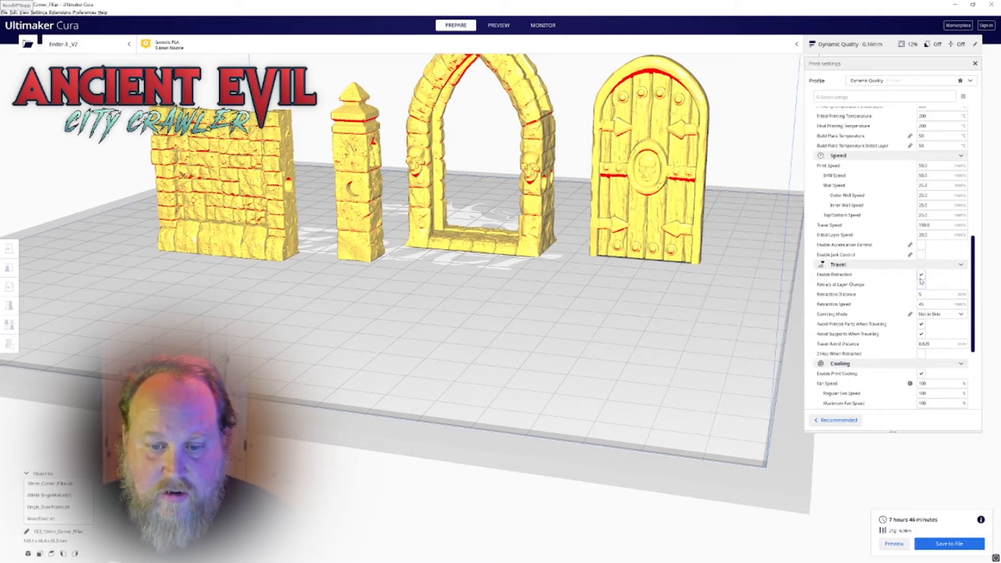
mouse_move(931, 360)
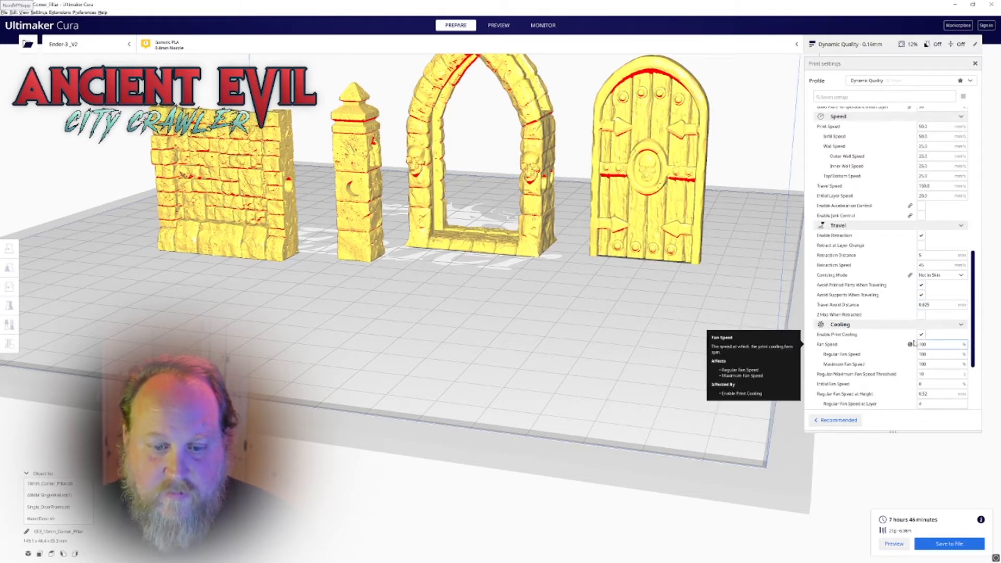
scroll(915, 344, "down", 3)
scroll(912, 340, "down", 3)
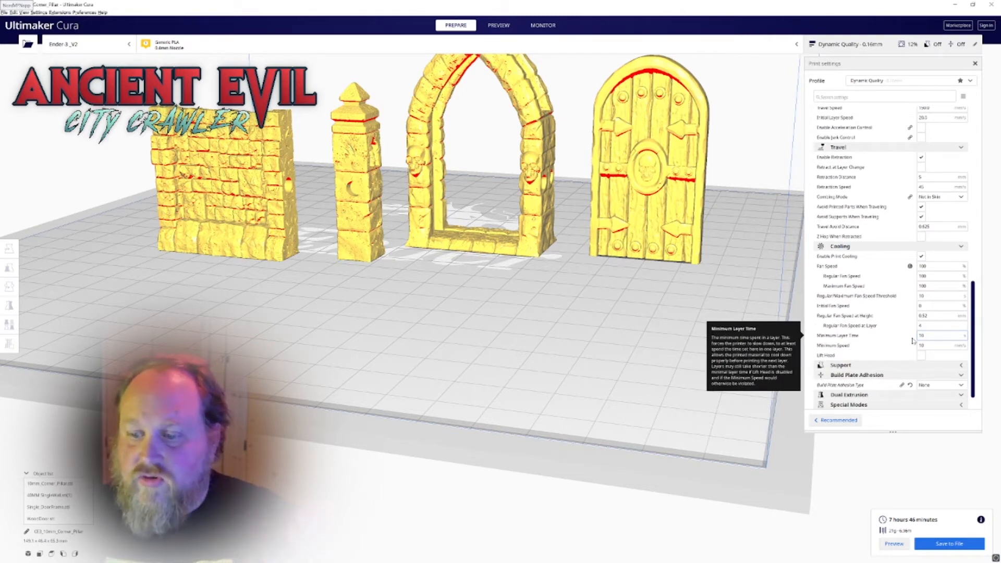
scroll(897, 341, "down", 2)
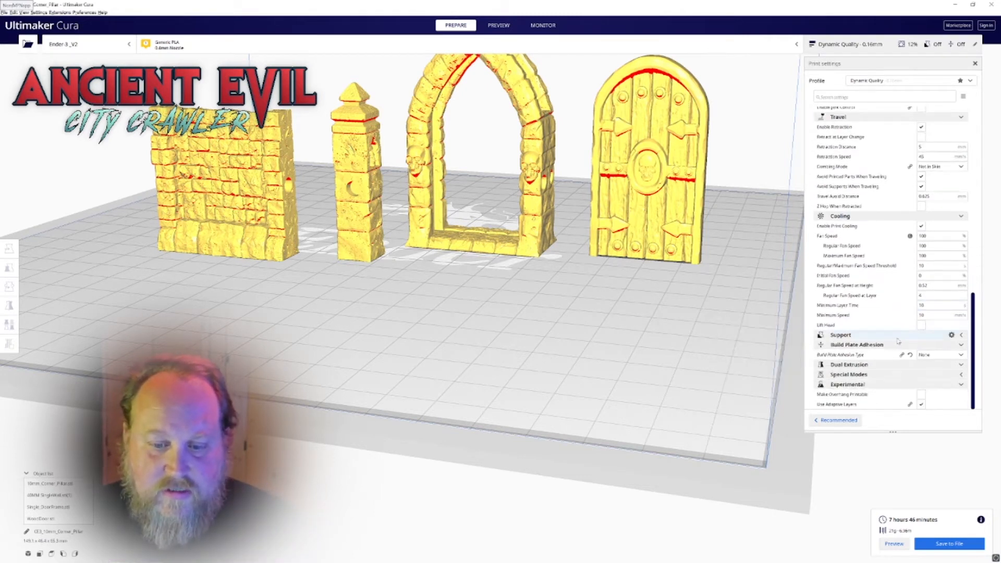
Set the build plate adhesion type to Brim with a brim width of 6 mm
left_click(940, 355)
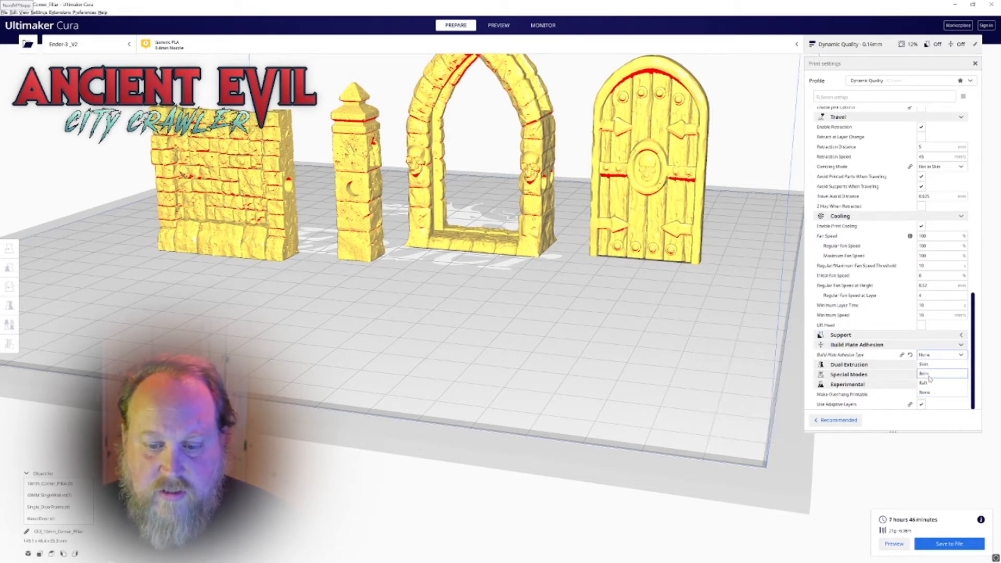
left_click(930, 376)
scroll(529, 302, "up", 2)
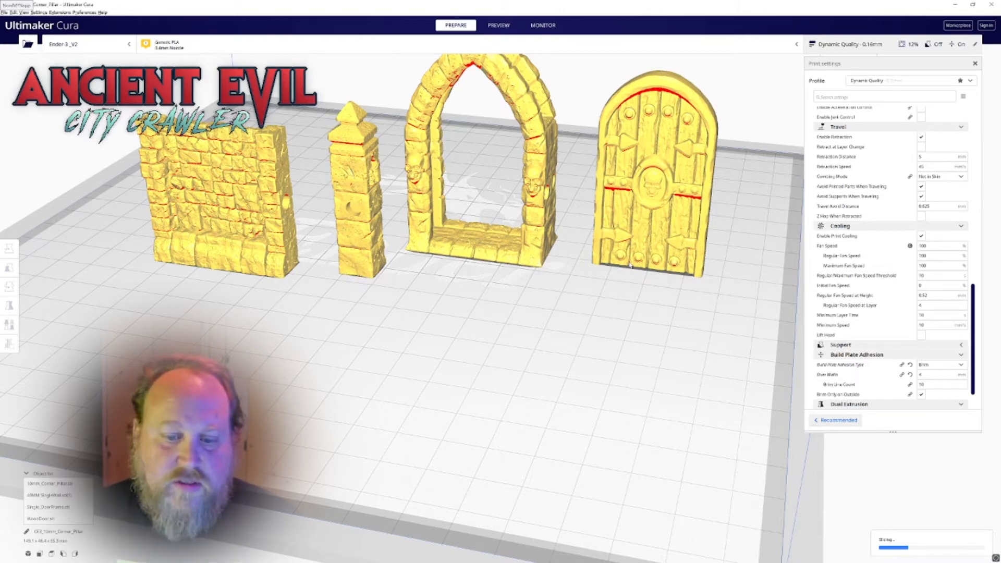
scroll(854, 349, "down", 1)
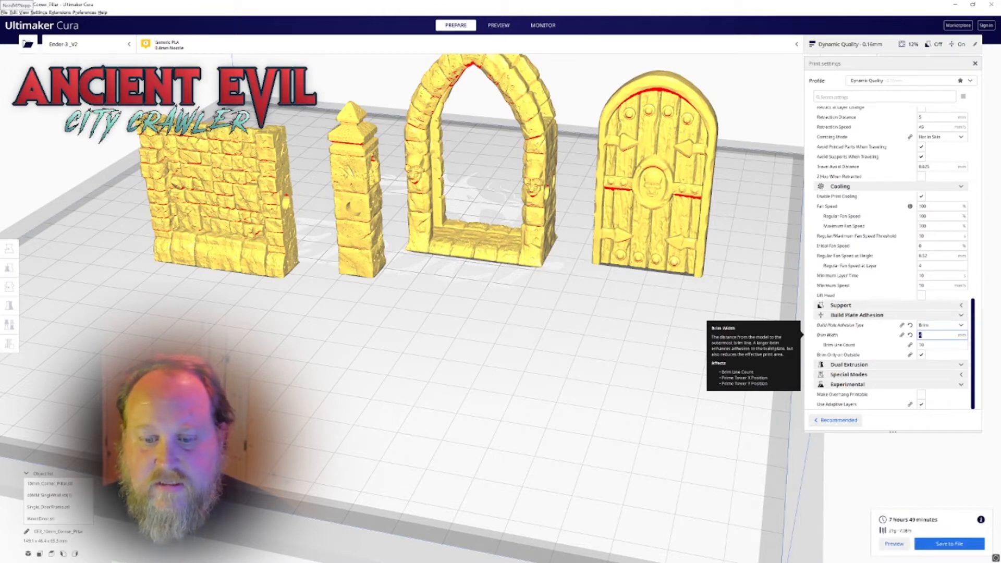
type("6")
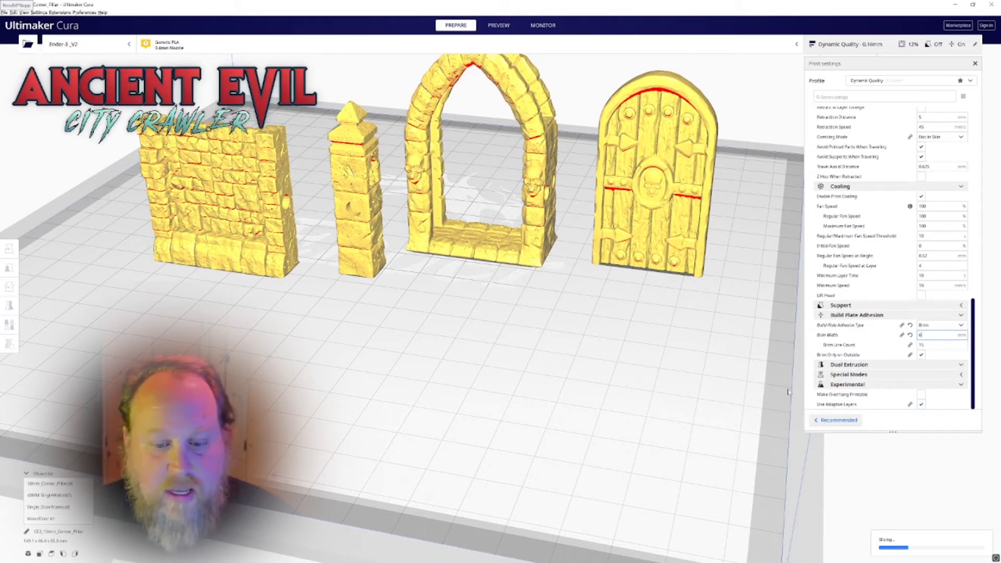
Switch to the first custom Official_FDG_Cura Ender3 Miniatures print profile, keeping the customized settings
scroll(643, 375, "up", 3)
scroll(636, 412, "down", 3)
mouse_move(855, 397)
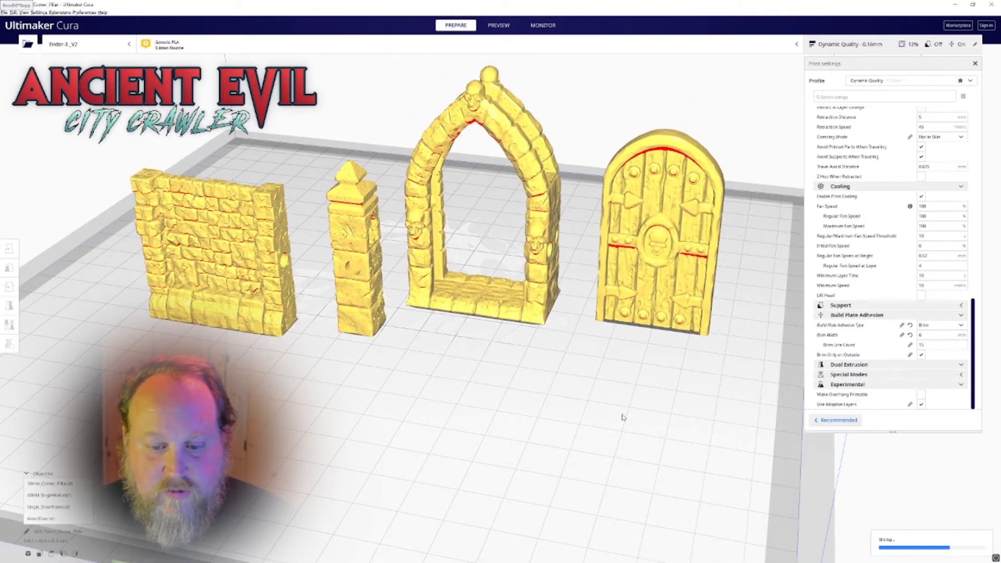
right_click_drag(613, 410, 642, 415)
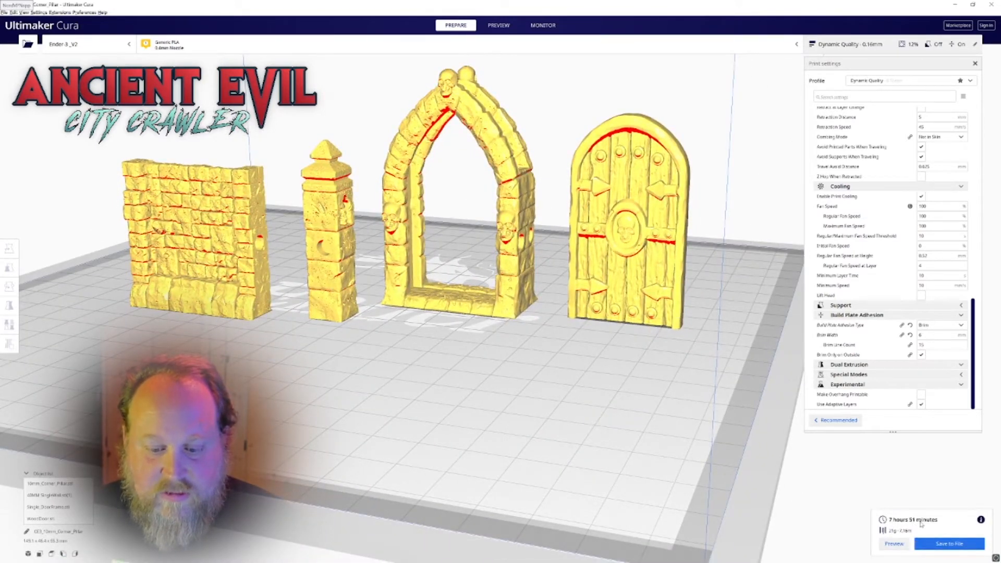
scroll(524, 417, "down", 3)
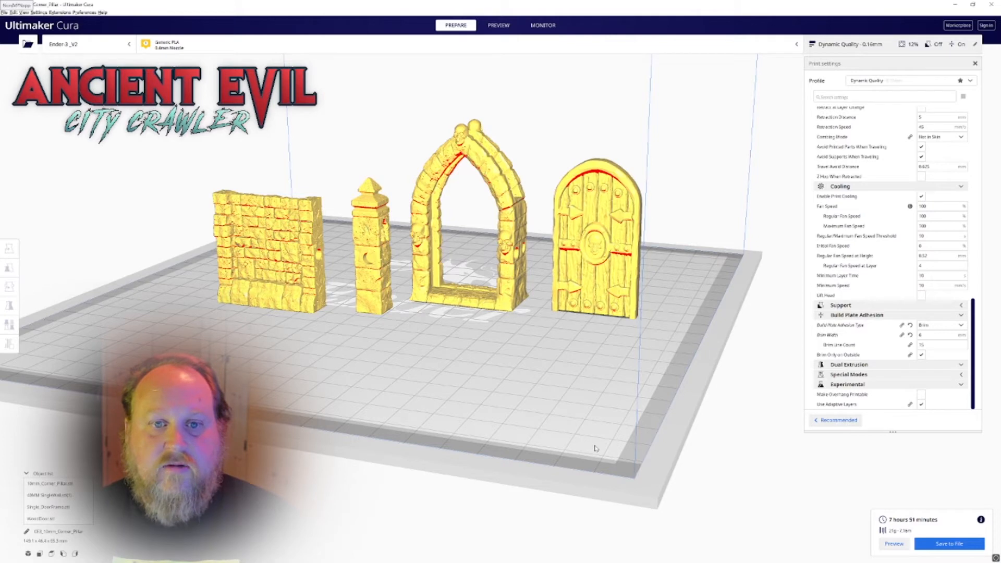
left_click(971, 81)
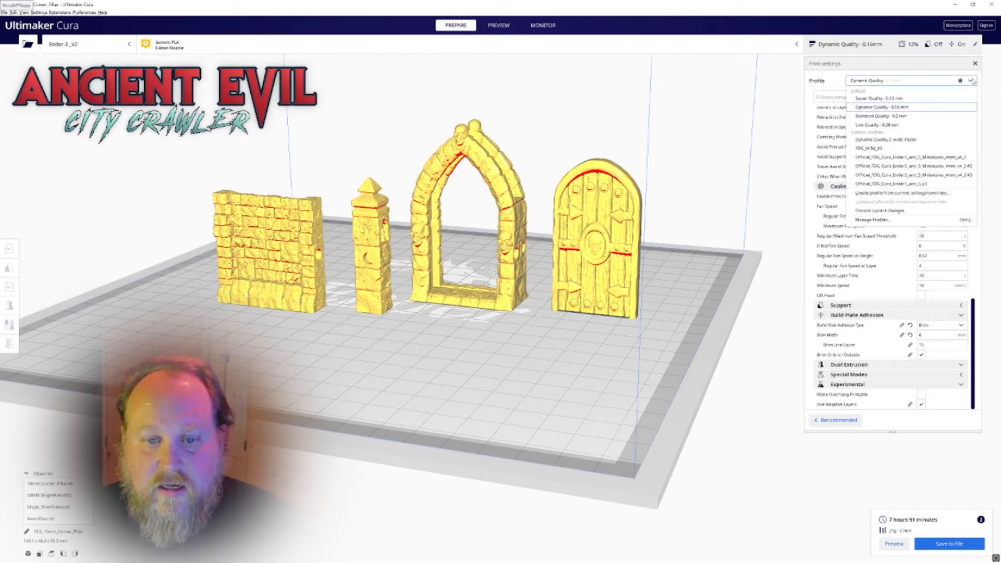
left_click(933, 157)
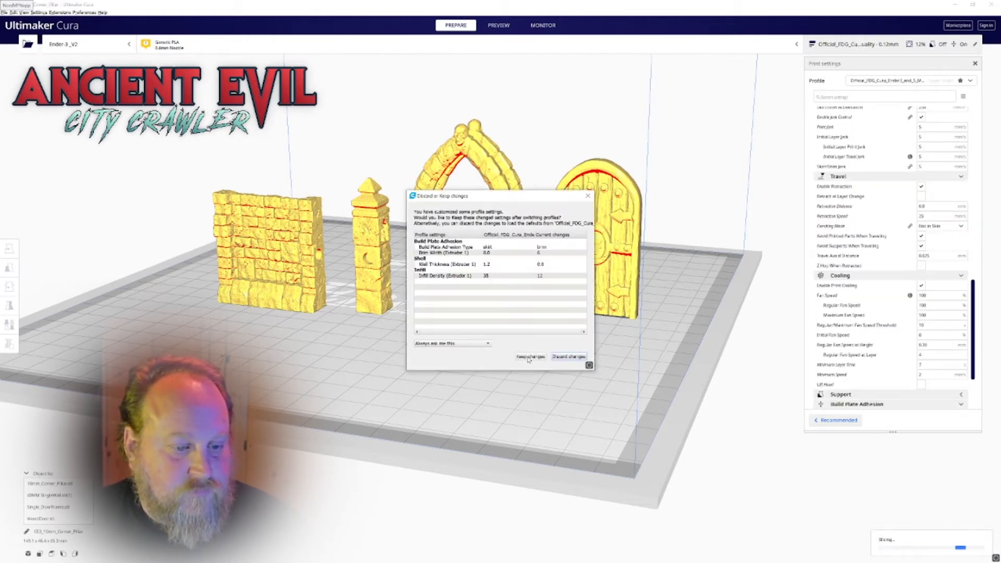
left_click(528, 358)
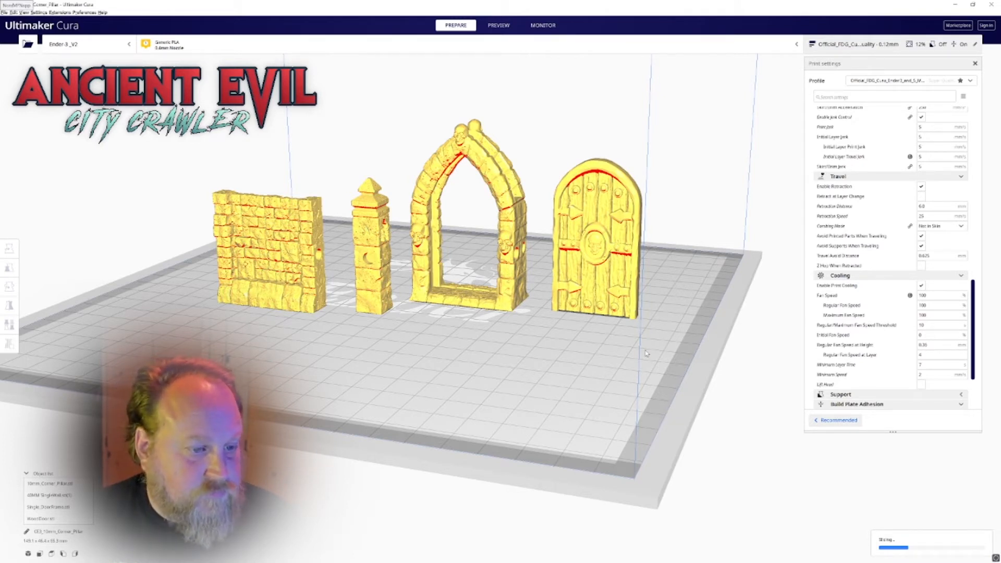
Inspect the wall, pillar, door frame and door from the front, side and below for red overhang areas
right_click_drag(390, 388, 476, 414)
middle_click_drag(401, 380, 479, 381)
right_click_drag(479, 380, 455, 344)
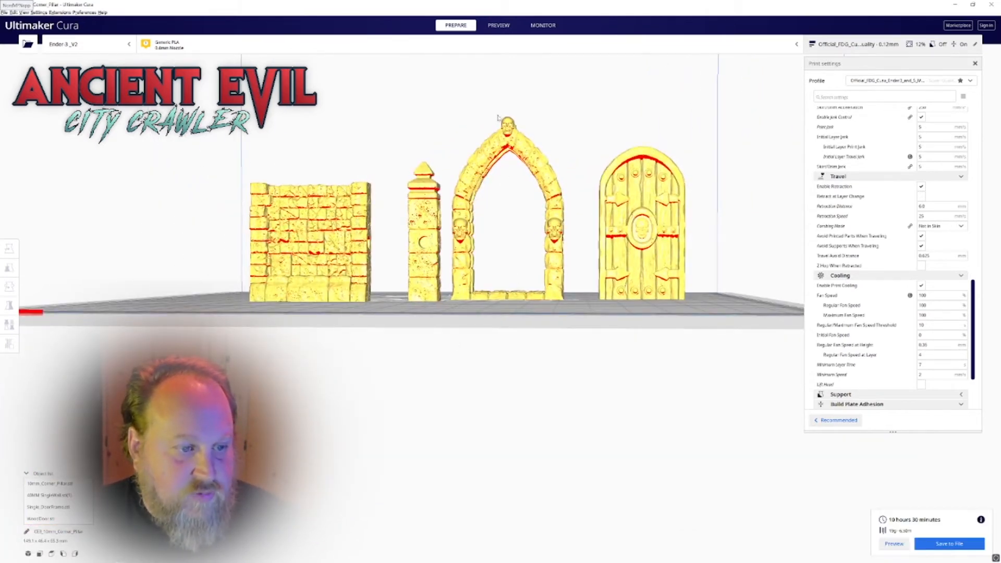
right_click_drag(509, 212, 468, 171)
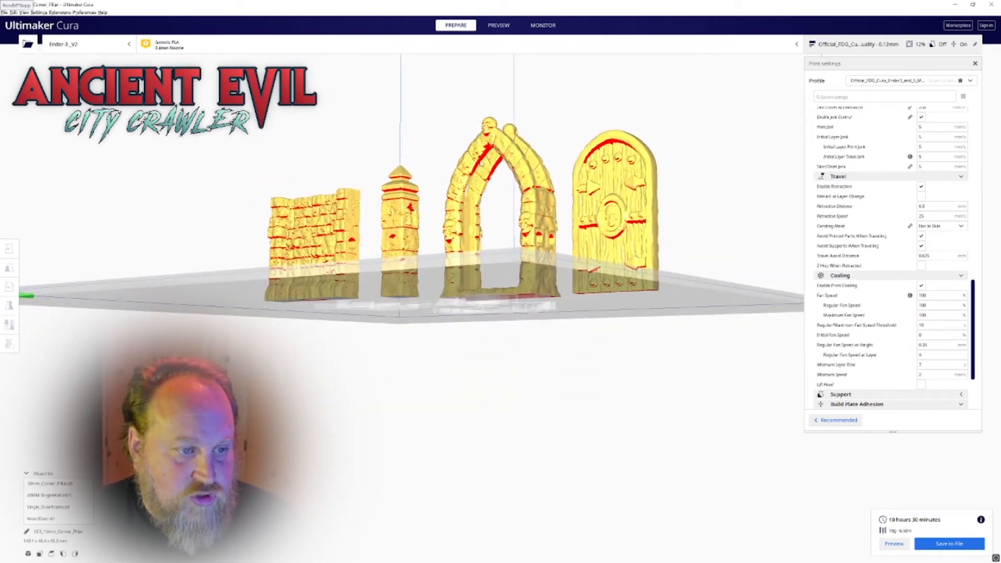
right_click_drag(520, 184, 523, 174)
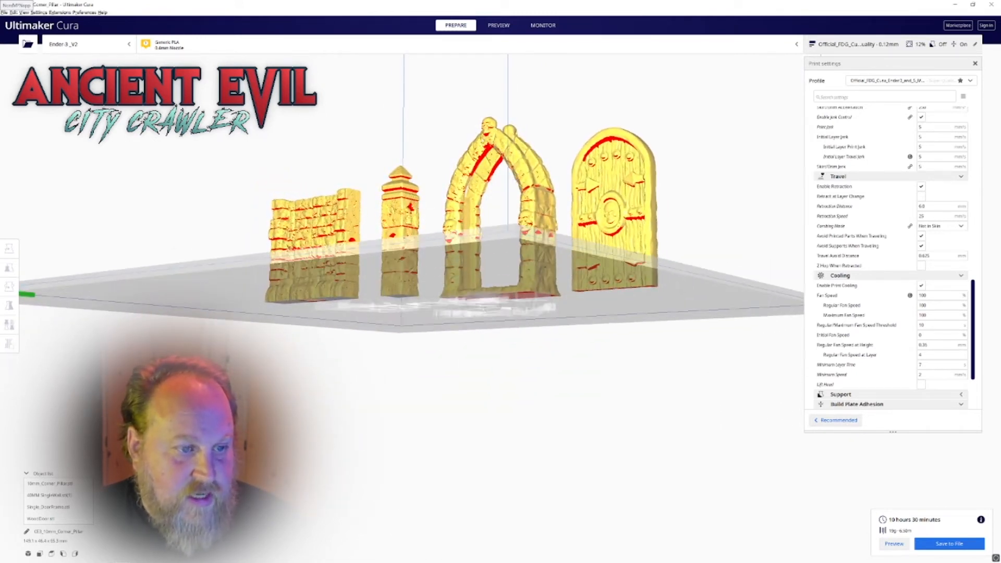
right_click_drag(511, 209, 520, 240)
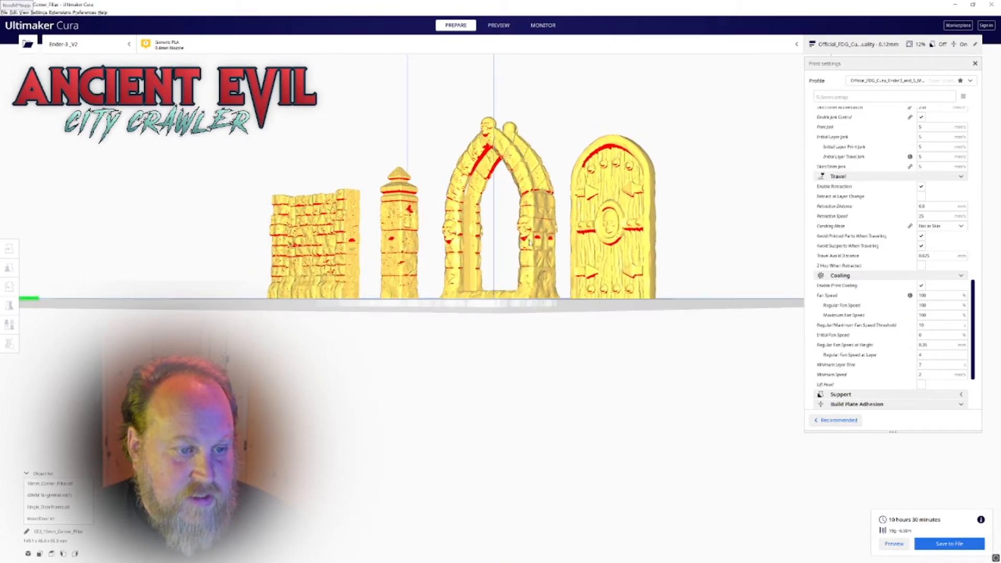
scroll(524, 241, "up", 5)
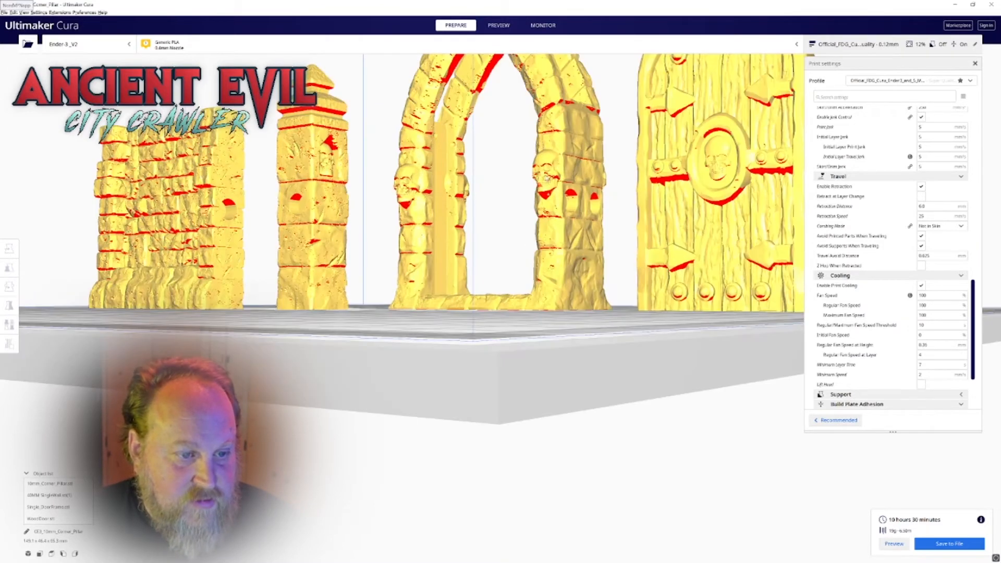
middle_click_drag(489, 161, 483, 221)
right_click_drag(537, 220, 500, 159)
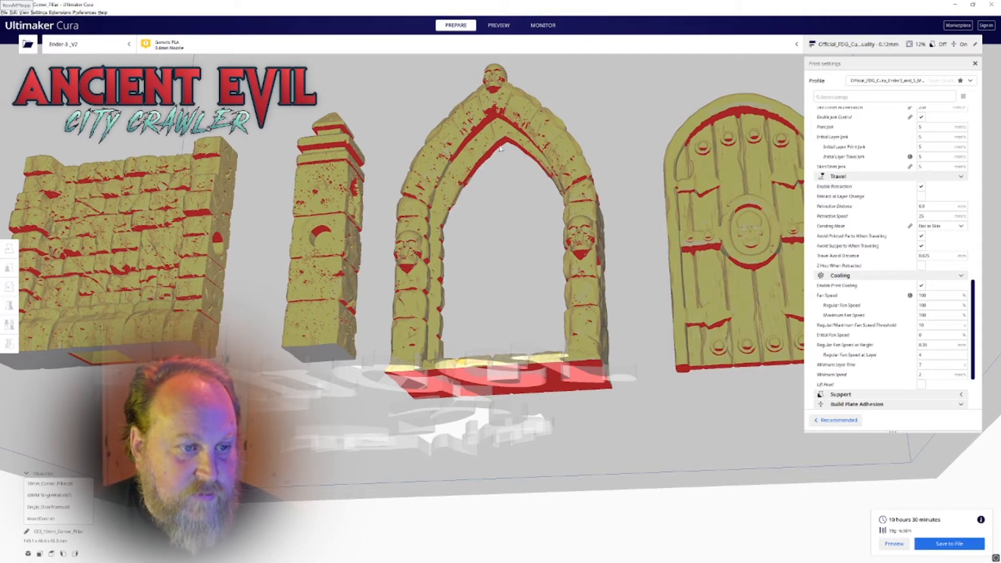
mouse_move(496, 164)
right_mouse_down()
mouse_move(486, 170)
mouse_move(491, 163)
right_mouse_up()
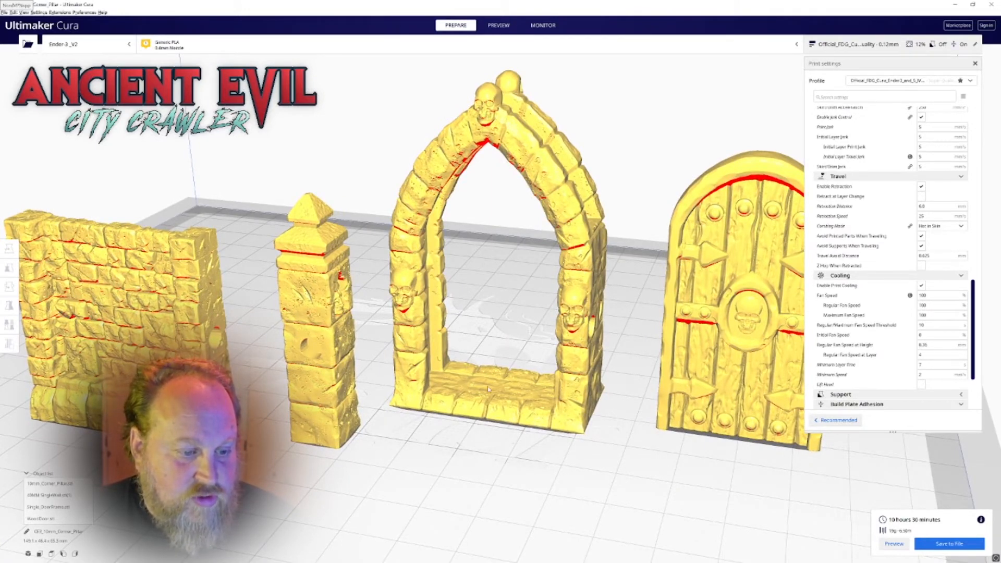
right_click_drag(410, 443, 454, 456)
middle_click_drag(439, 419, 451, 451)
scroll(460, 443, "down", 1)
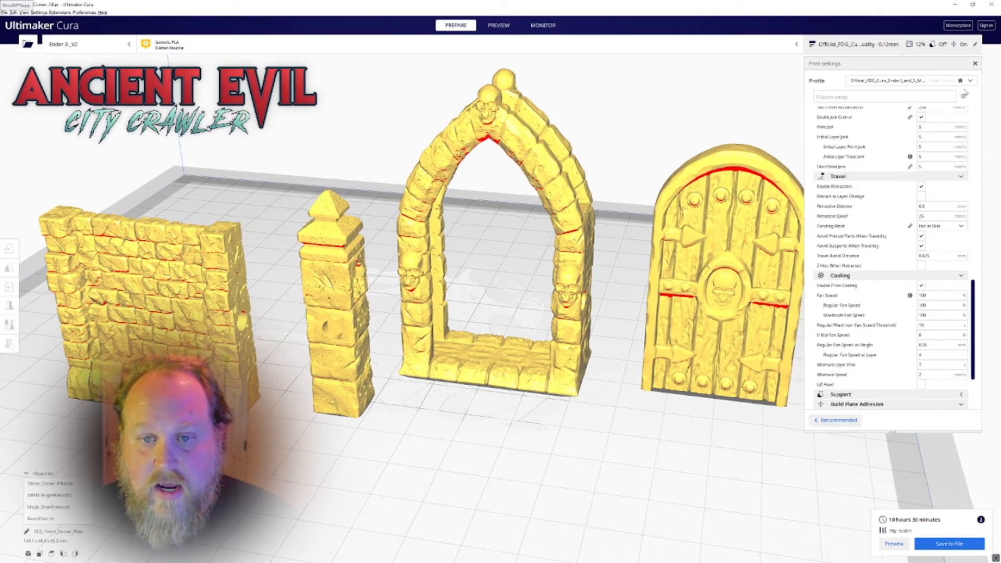
Switch to the Dynamic Quality 0.16 mm print profile, keeping the customized settings
left_click(970, 82)
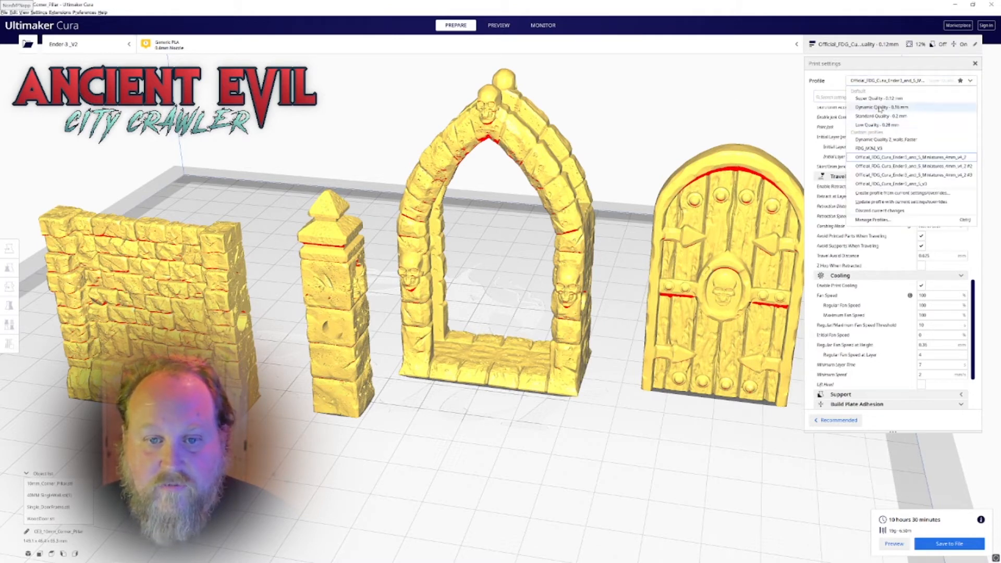
left_click(875, 116)
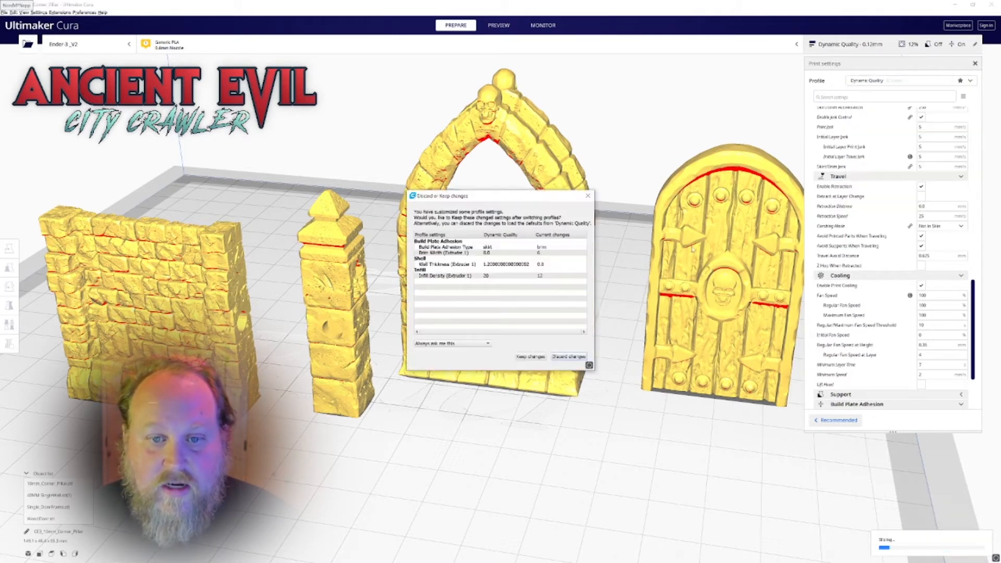
left_click(530, 357)
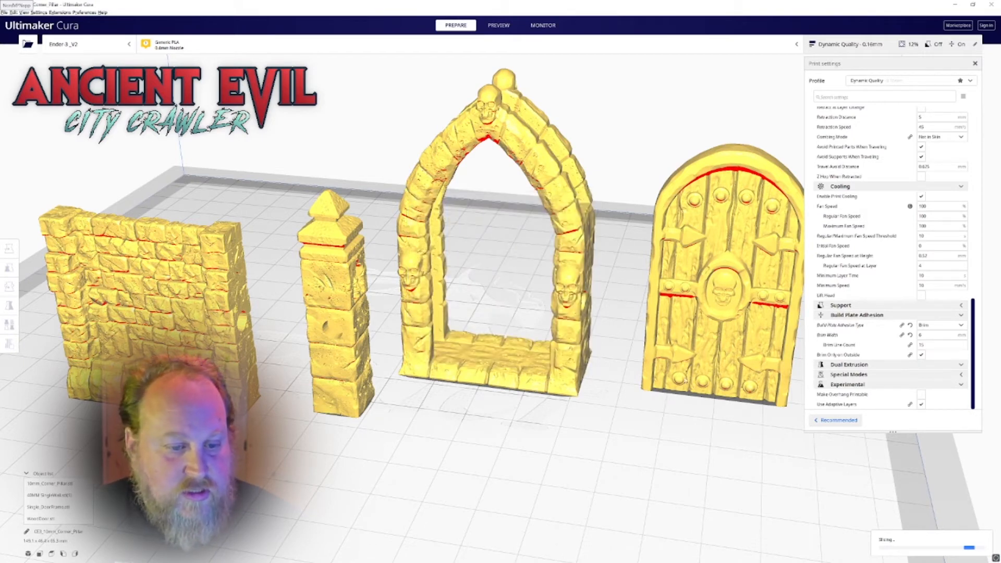
Delete the wall, the pillar and the door from the build plate, leaving only the door frame
left_click(250, 333)
key("Delete")
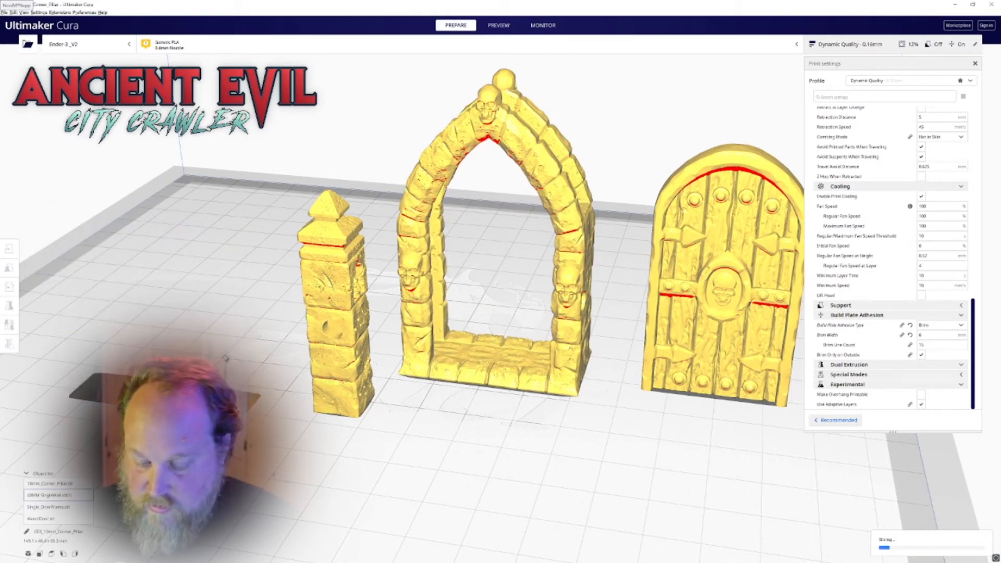
left_click(336, 313)
key("Delete")
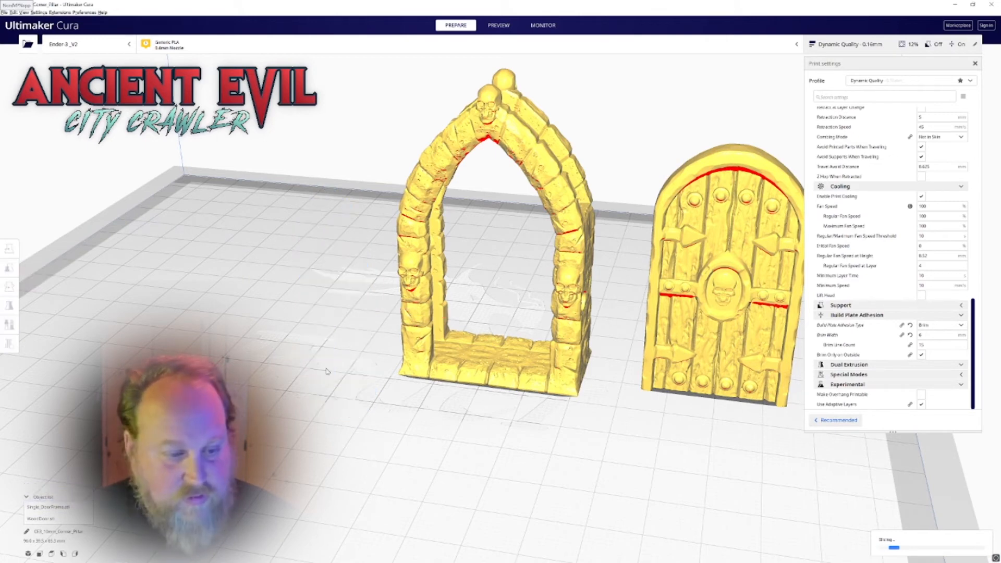
left_click(660, 352)
key("Delete")
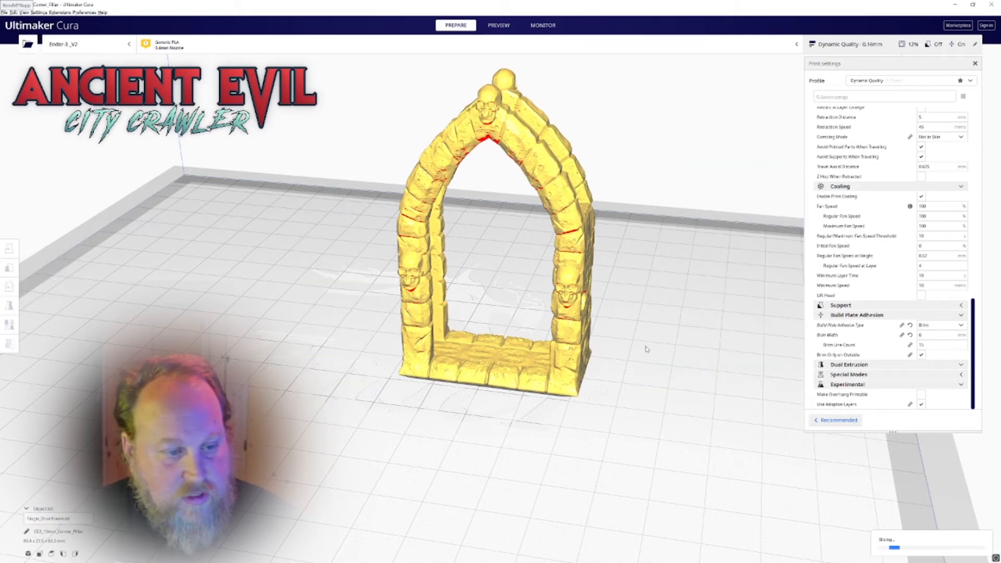
Lower the door frame slightly into the build plate by setting its Z position to -0.21 mm
right_click_drag(470, 345, 416, 322)
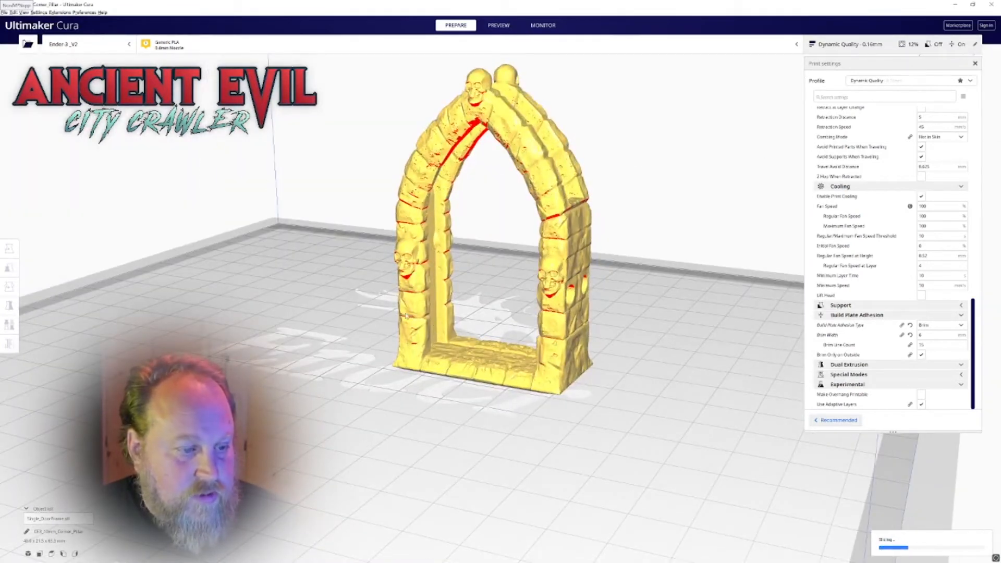
left_click(415, 321)
left_click_drag(35, 273, 84, 281)
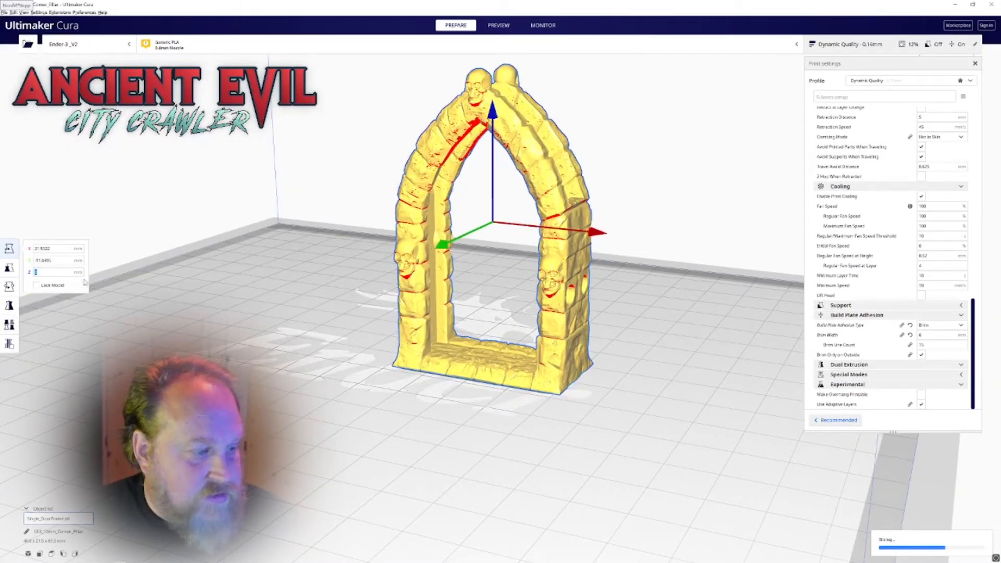
type("-0")
key("Return")
left_click(313, 334)
right_click_drag(313, 334, 351, 293)
left_click(425, 271)
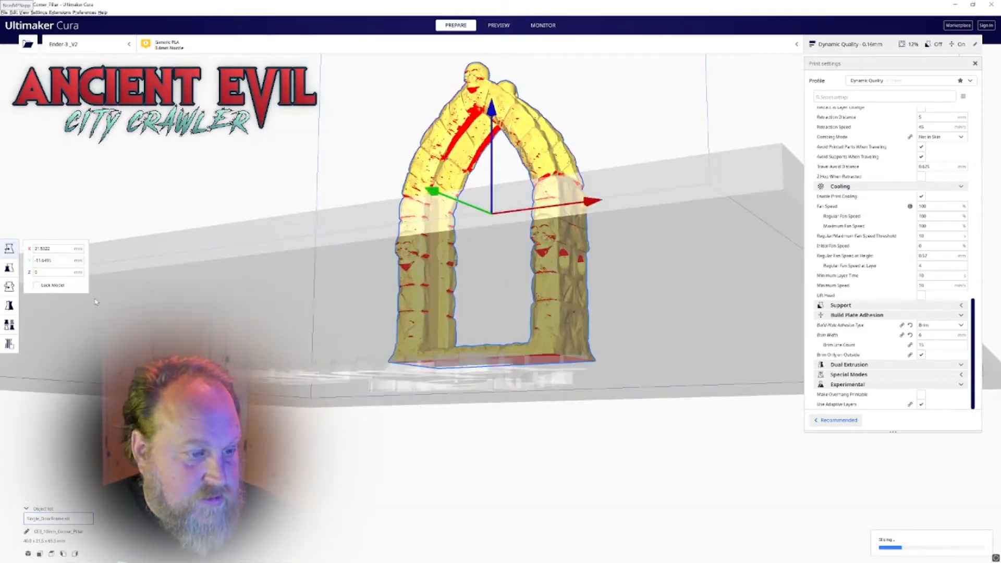
double_click(36, 272)
type("-0.01")
key("Return")
right_click_drag(141, 277, 169, 331)
right_click_drag(313, 314, 355, 279)
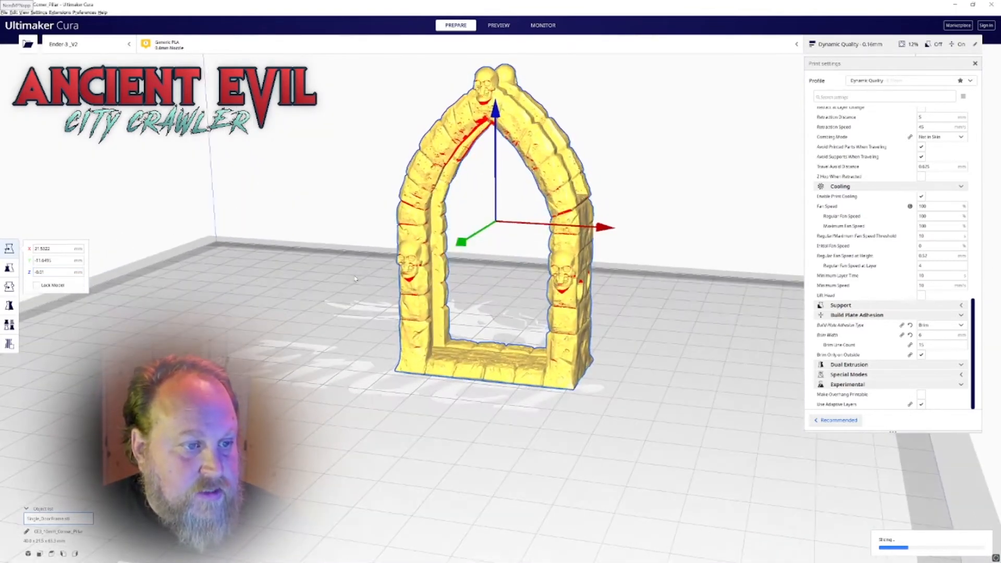
Enable the experimental Make Overhang Printable setting for the door frame
right_click_drag(651, 368, 787, 391)
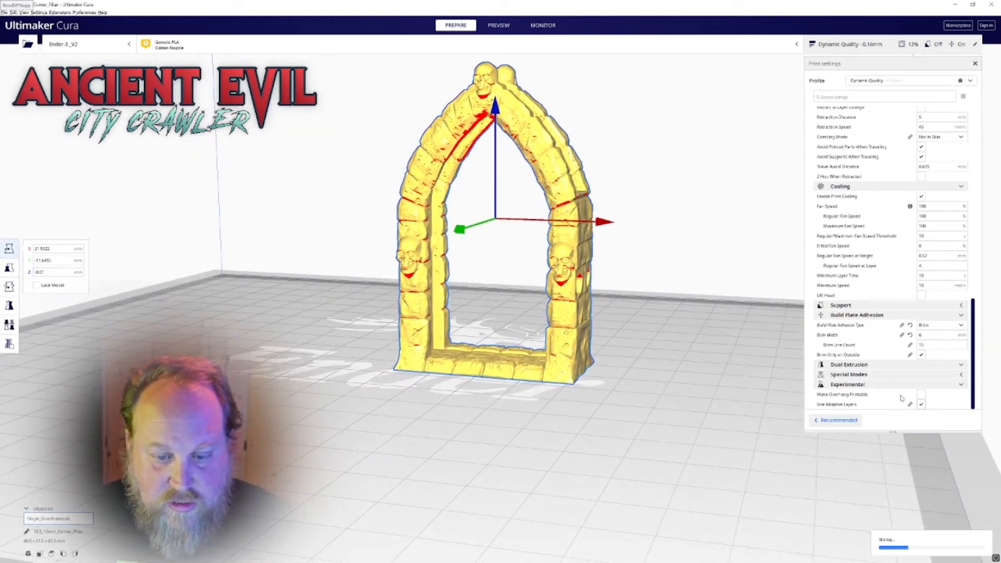
scroll(613, 287, "up", 1)
middle_click_drag(613, 287, 544, 404)
scroll(545, 404, "up", 4)
right_click_drag(544, 404, 556, 351)
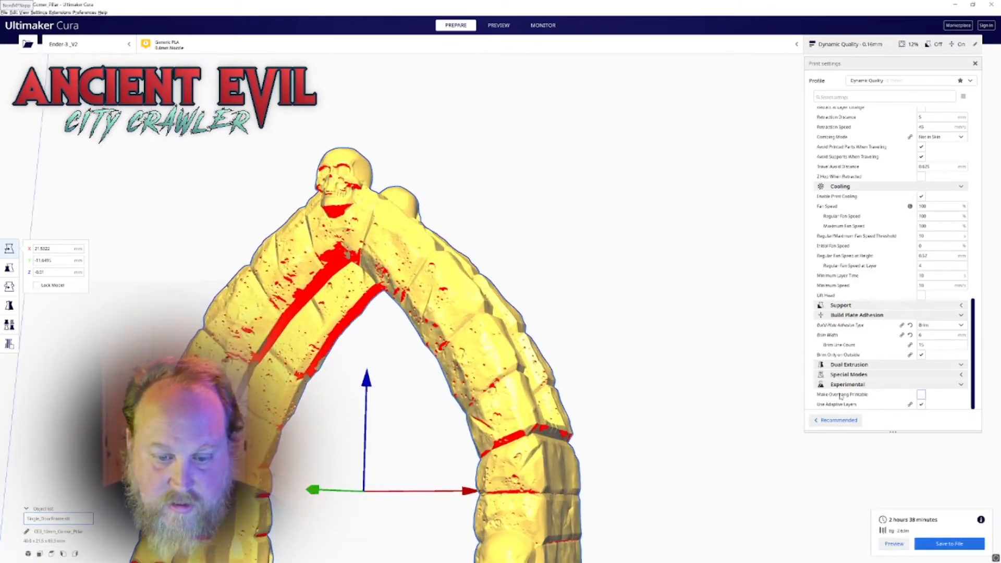
left_click(921, 394)
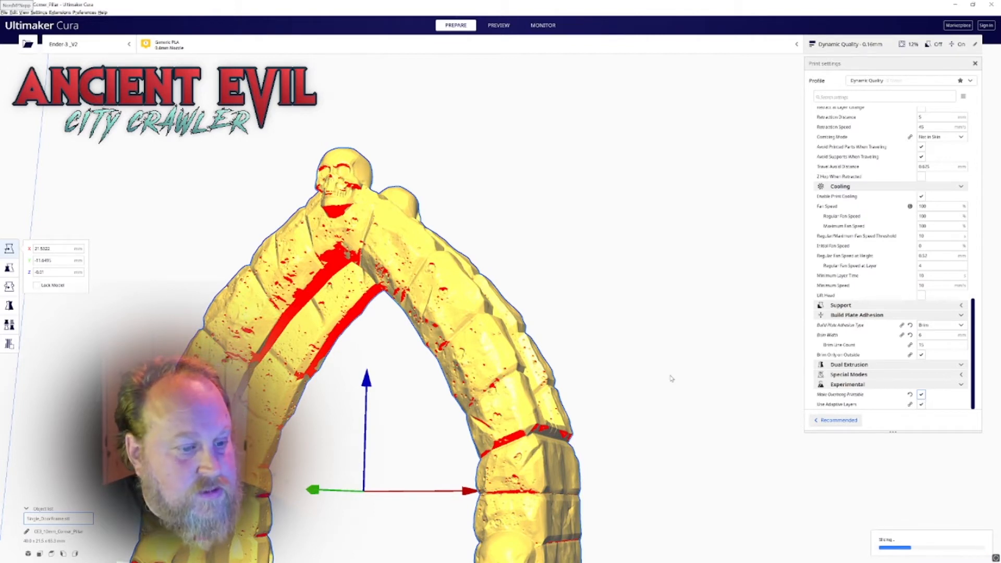
Compare the red overhang areas around the door frame's pointed arch with its sliced layer preview
right_click_drag(670, 372, 665, 360)
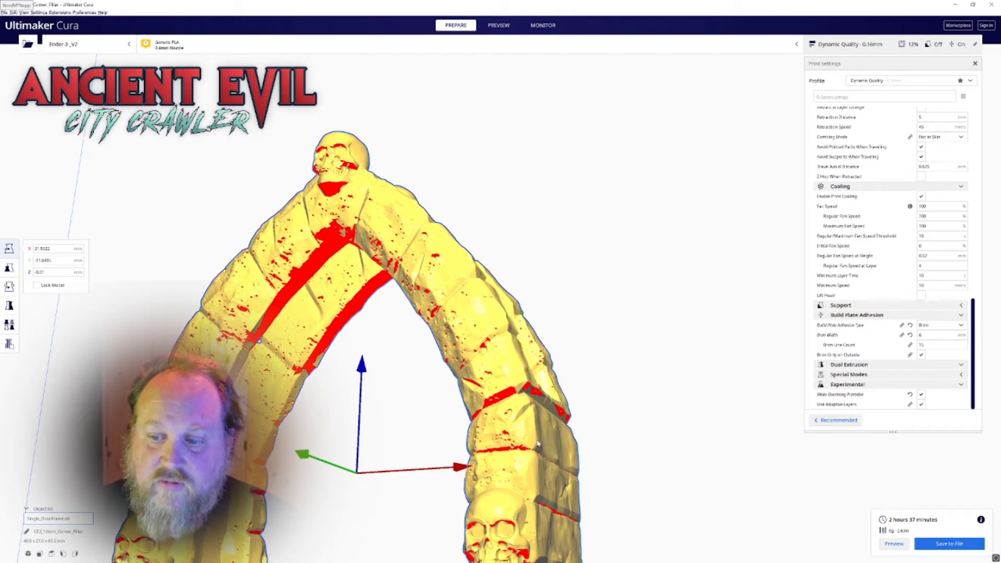
right_click_drag(407, 321, 463, 284)
scroll(464, 256, "down", 5)
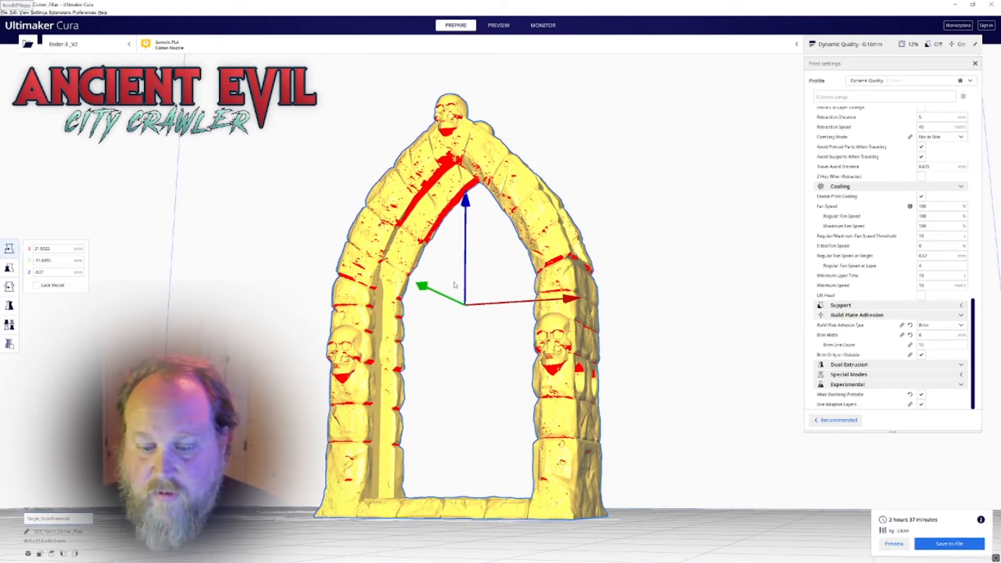
scroll(456, 285, "up", 2)
scroll(461, 246, "up", 2)
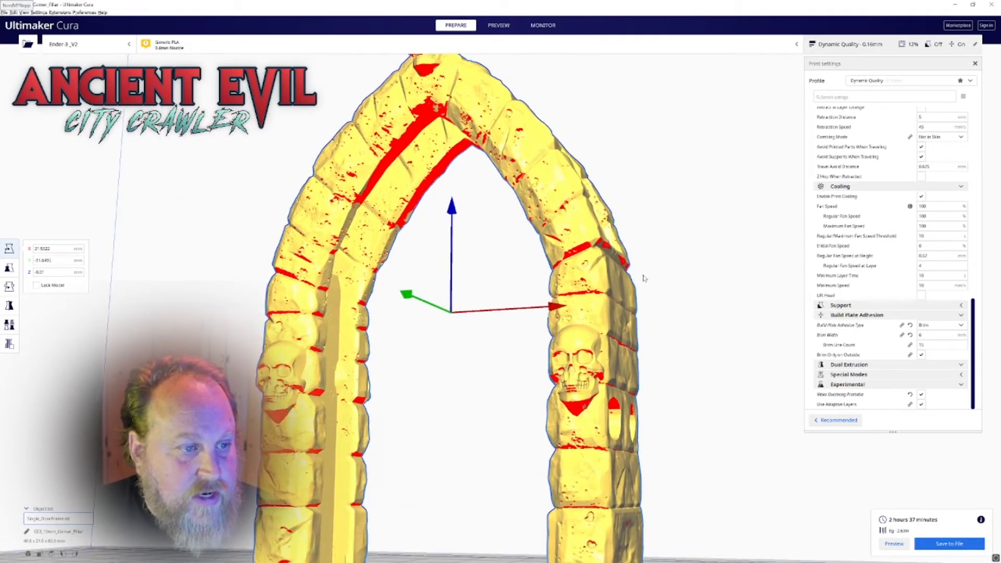
left_click(501, 26)
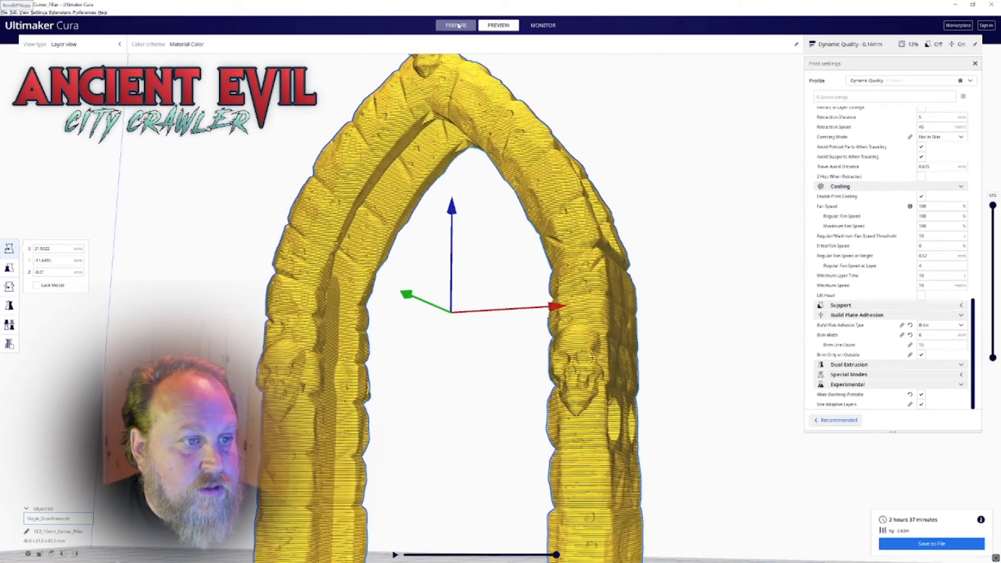
left_click(459, 26)
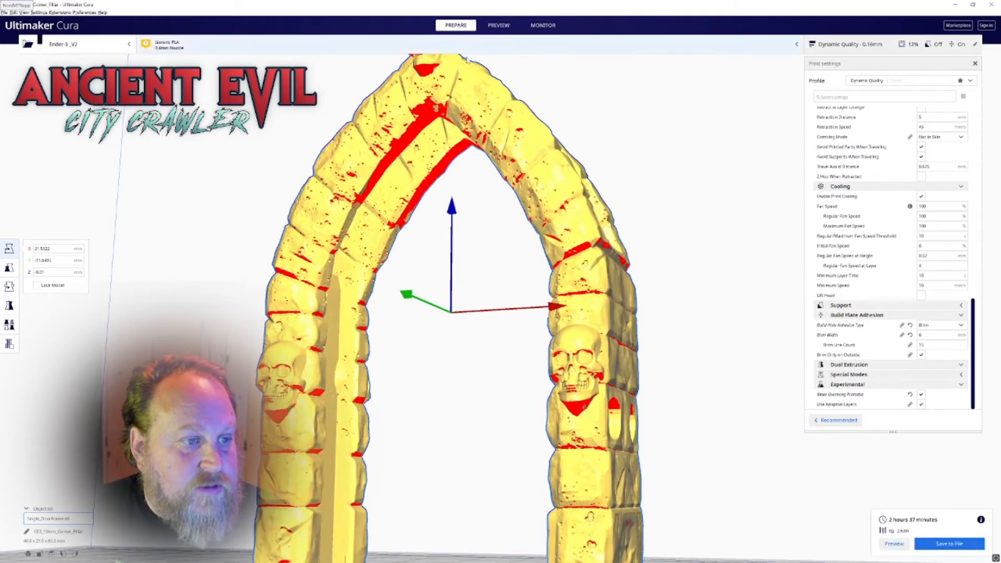
right_click_drag(456, 104, 431, 107)
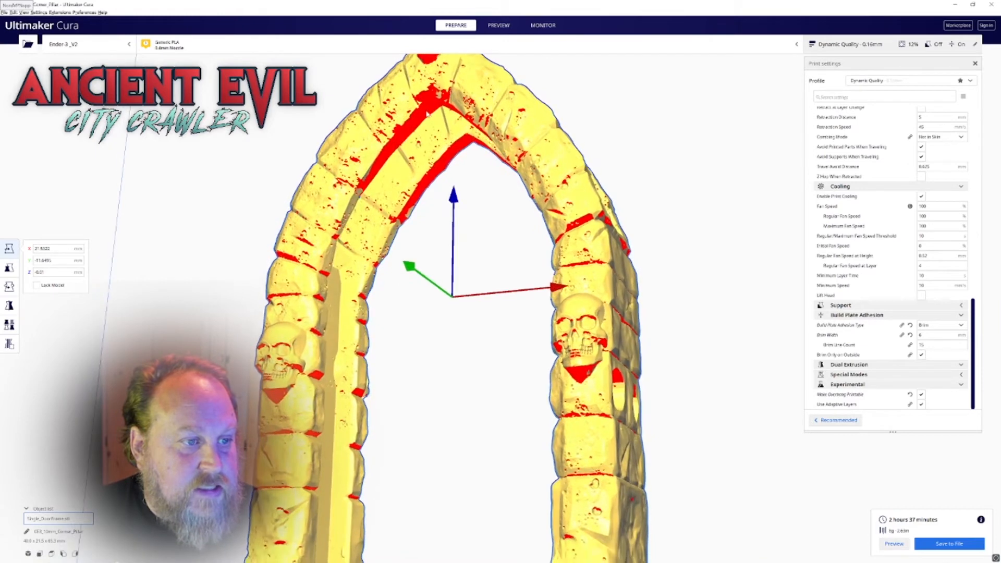
left_click(498, 25)
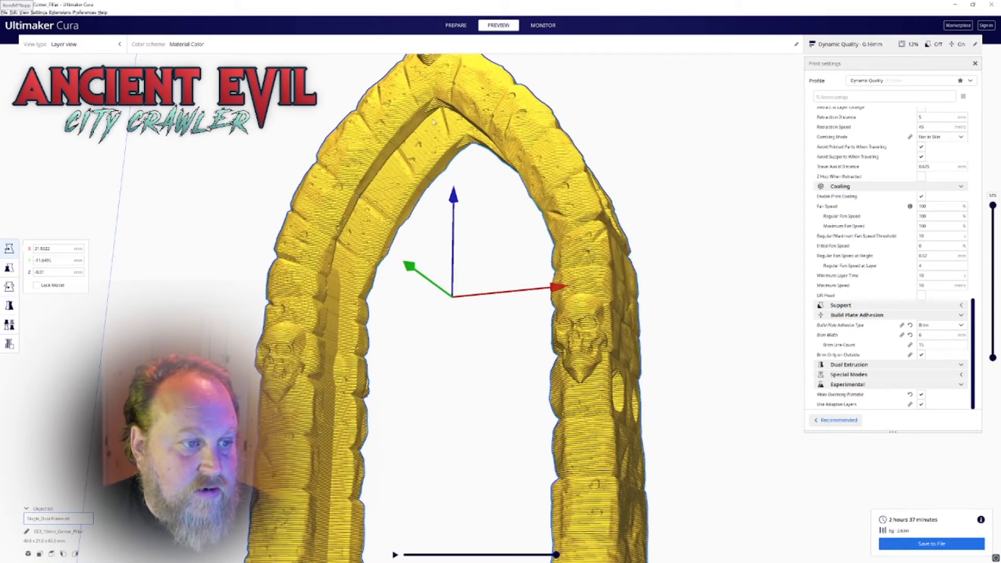
right_click_drag(473, 140, 584, 99)
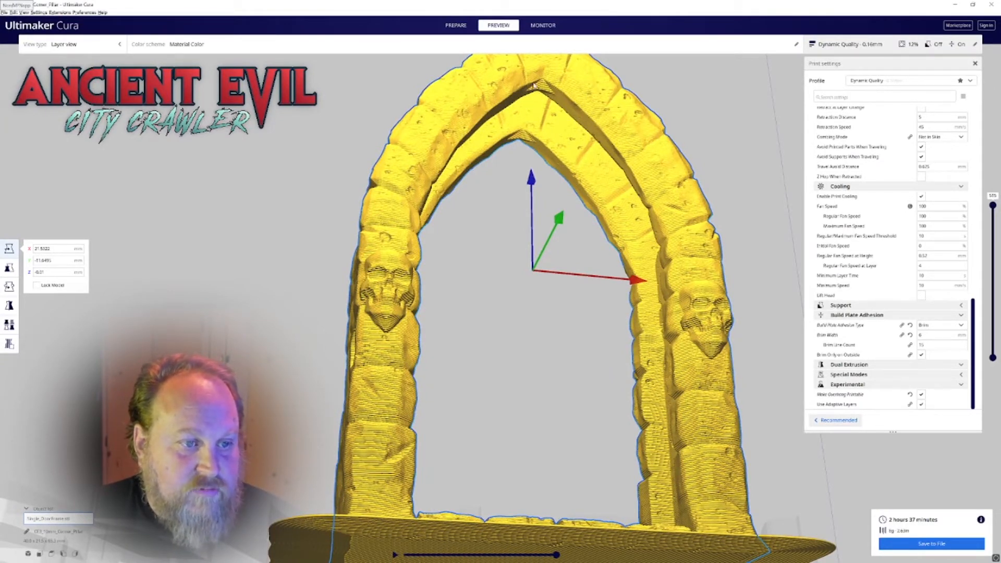
Examine the sliced arch and skull details in the layer preview from the front, below and above
right_click_drag(521, 95, 406, 125)
left_click_drag(389, 202, 384, 197)
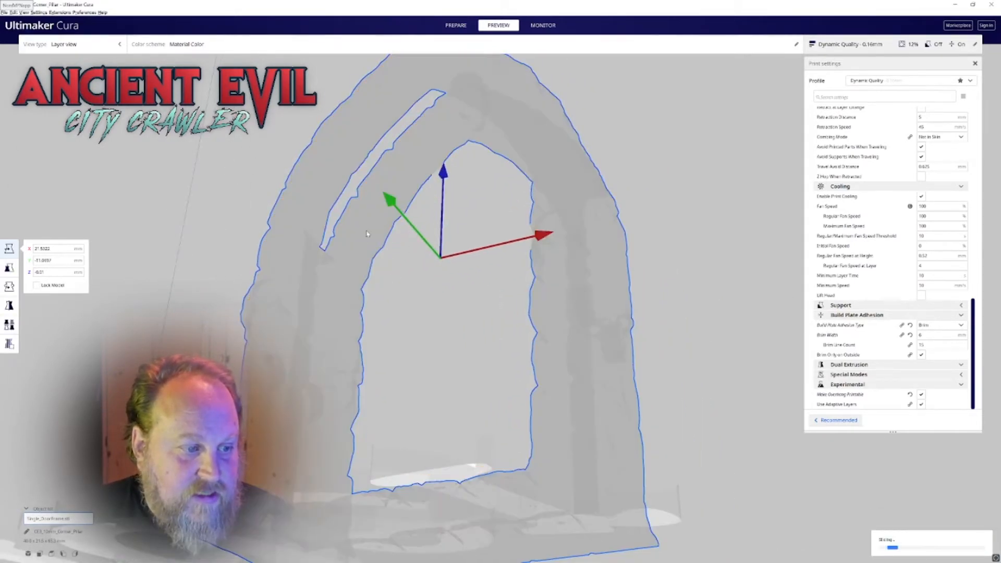
left_click(463, 197)
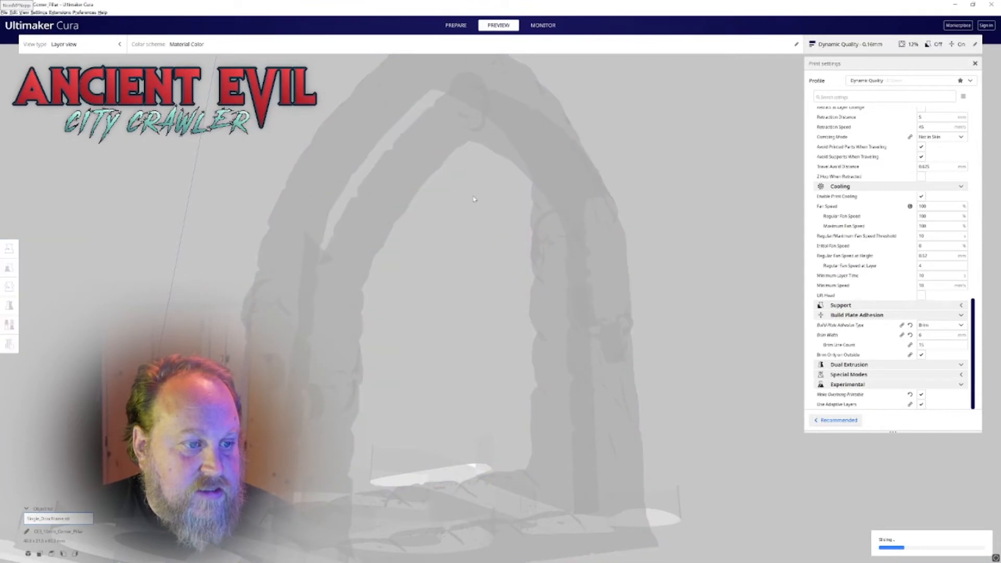
left_click(457, 26)
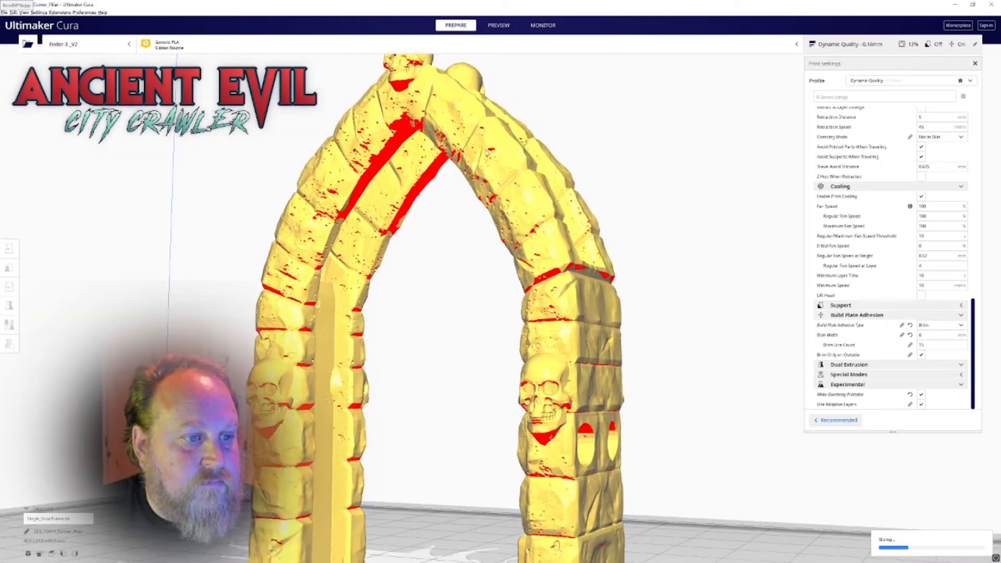
left_click(498, 25)
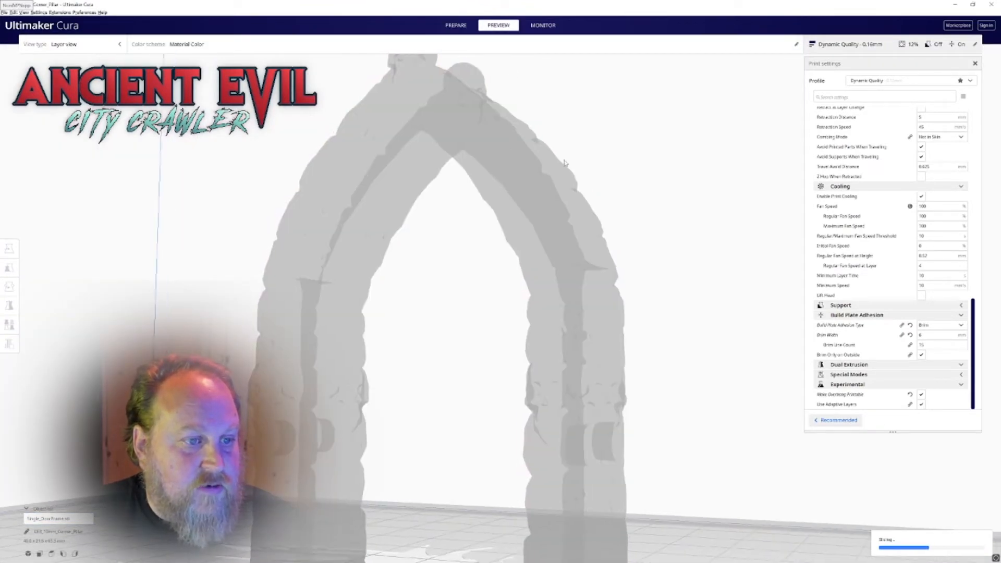
left_click(495, 186)
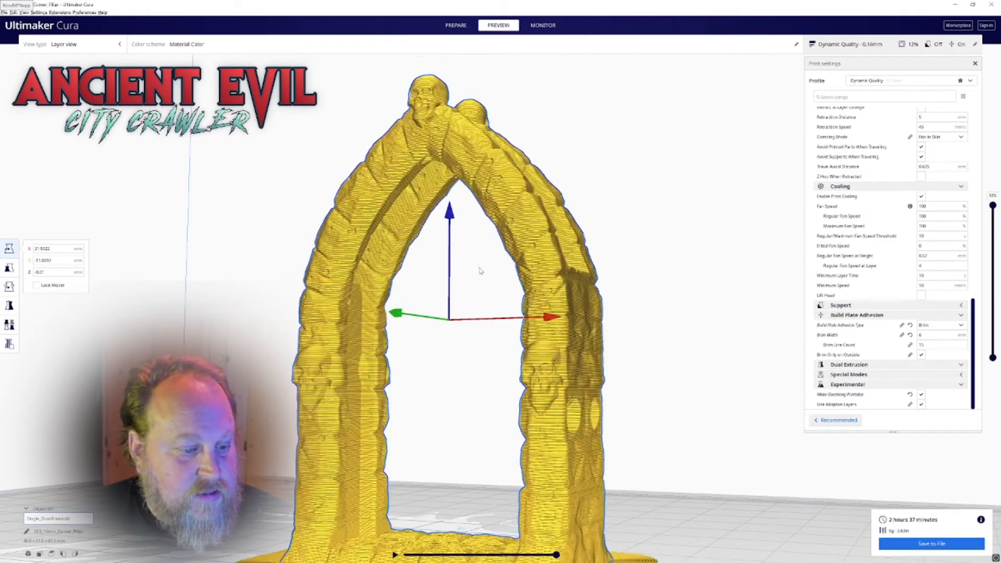
scroll(496, 298, "down", 3)
right_click_drag(496, 301, 465, 485)
scroll(485, 295, "down", 2)
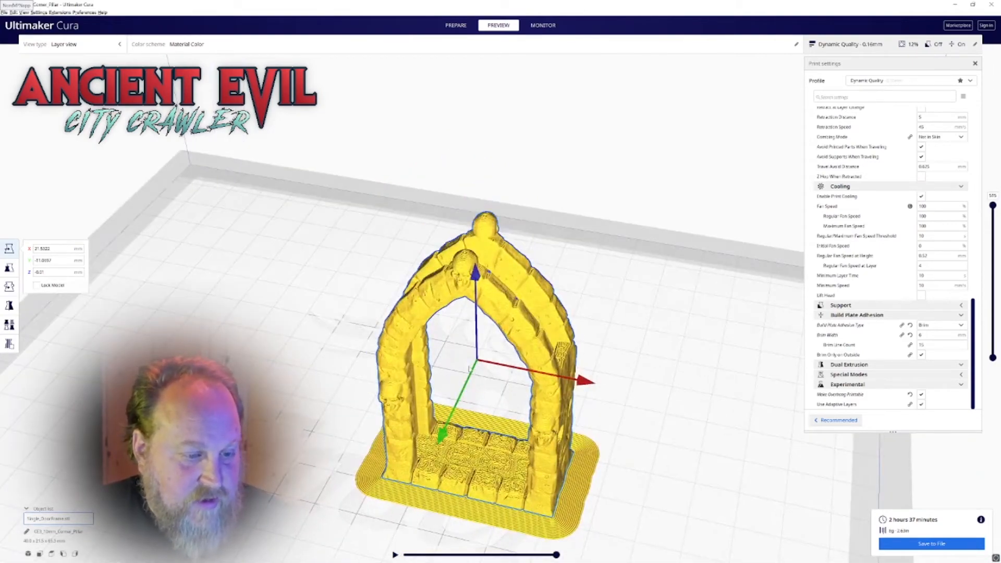
scroll(458, 365, "up", 5)
right_click_drag(459, 364, 498, 234)
middle_click_drag(499, 235, 575, 438)
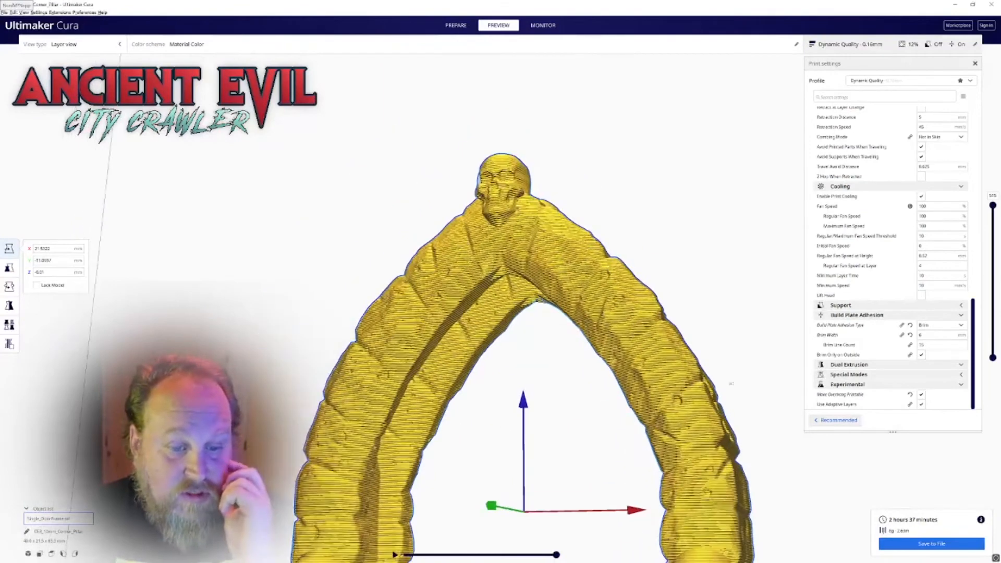
Disable Make Overhang Printable and return to the solid model view of the door frame
left_click(921, 395)
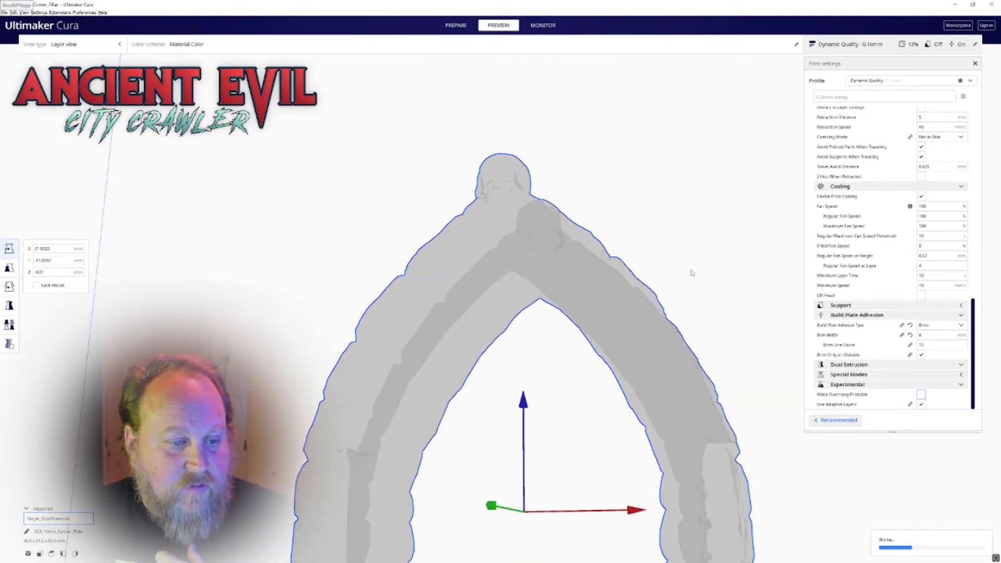
right_click_drag(690, 273, 668, 258)
scroll(680, 203, "down", 3)
middle_click_drag(659, 225, 658, 262)
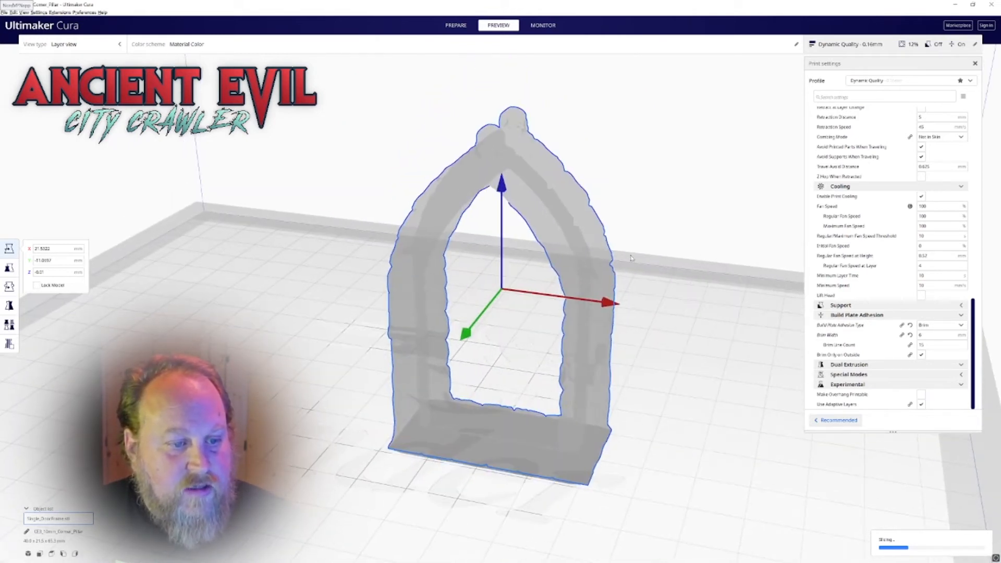
left_click(459, 29)
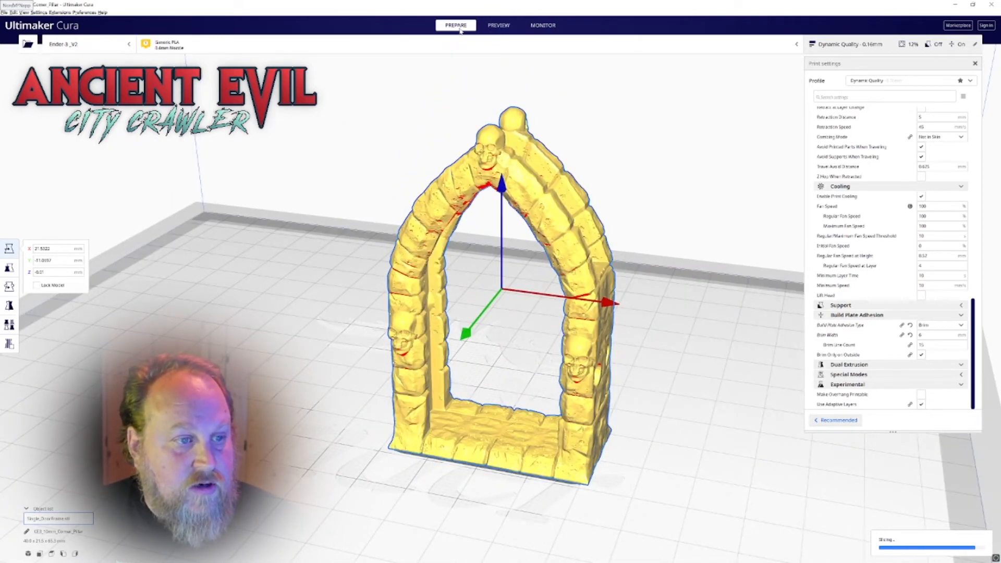
middle_click_drag(471, 272, 559, 278)
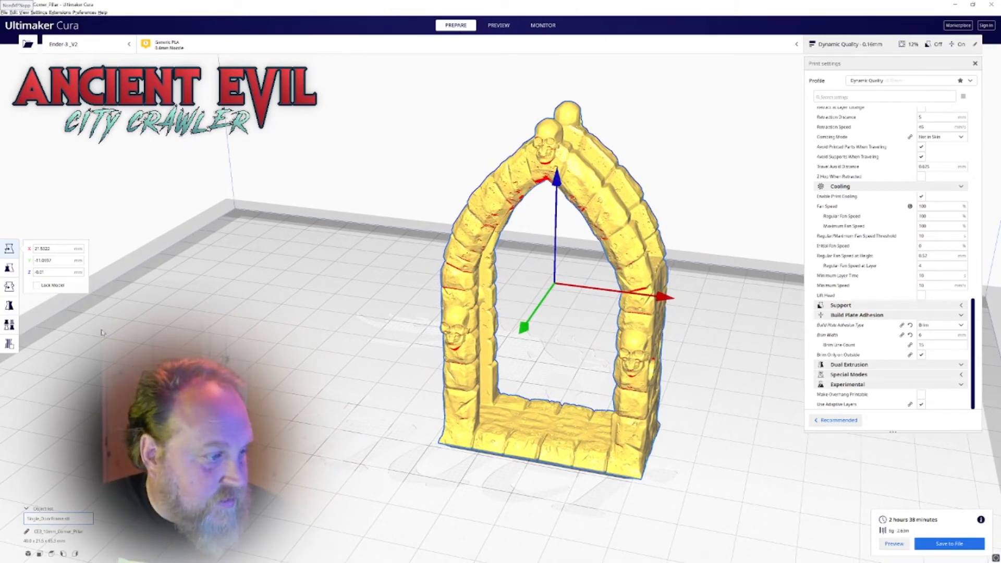
Add a support blocker on the door frame's sill, raise it and shift it along X toward the opening's centre
left_click(10, 344)
left_click(502, 446)
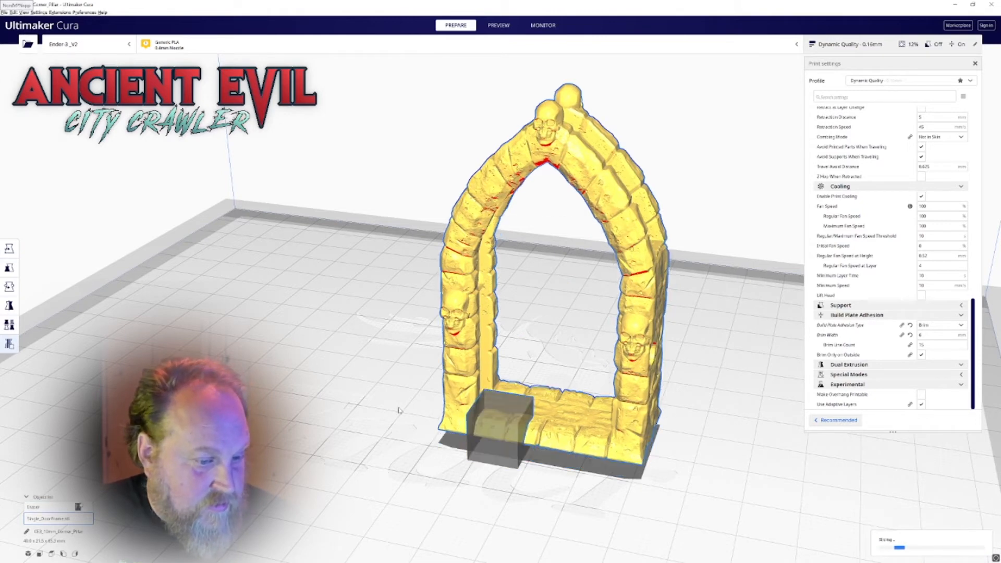
right_click_drag(425, 414, 450, 409)
left_click(507, 421)
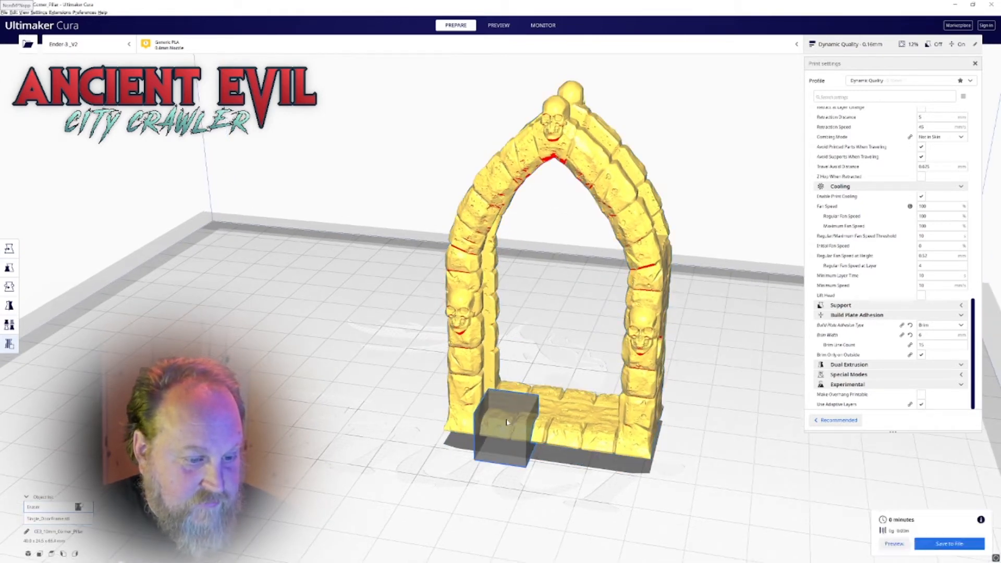
key("t")
left_click_drag(506, 326, 506, 308)
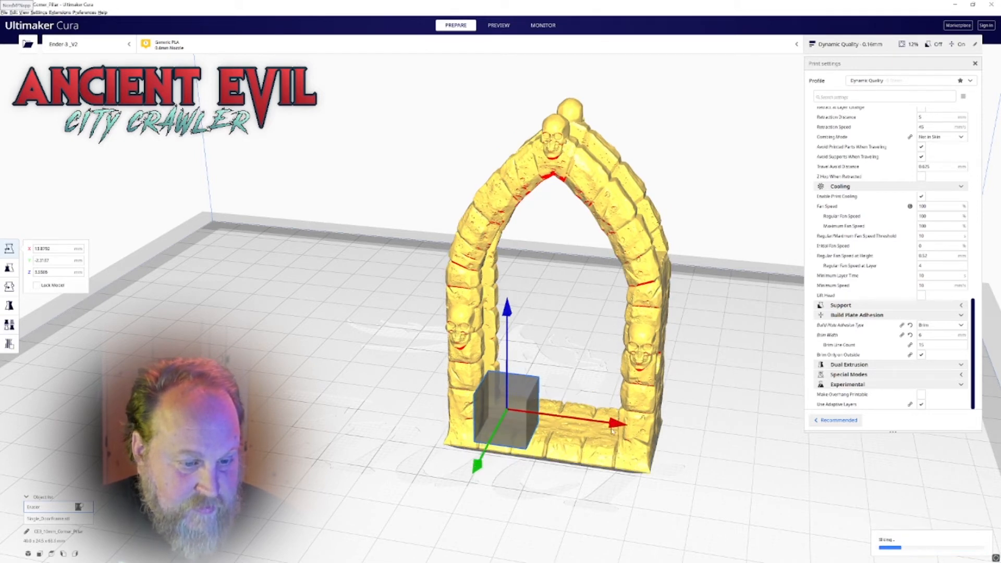
left_click_drag(617, 424, 650, 433)
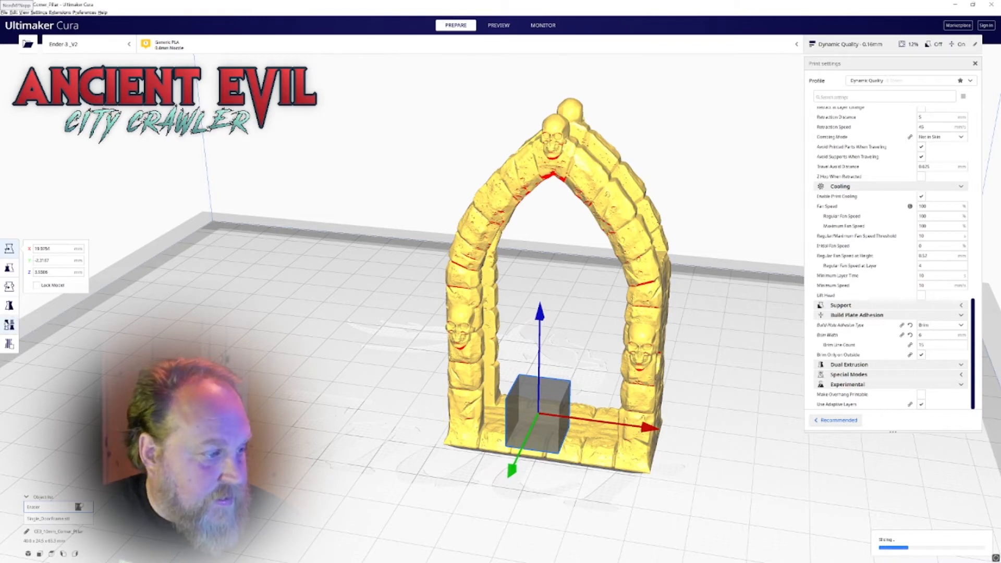
Try the other mesh types on the blocker cube and set it to Print as support
left_click(9, 324)
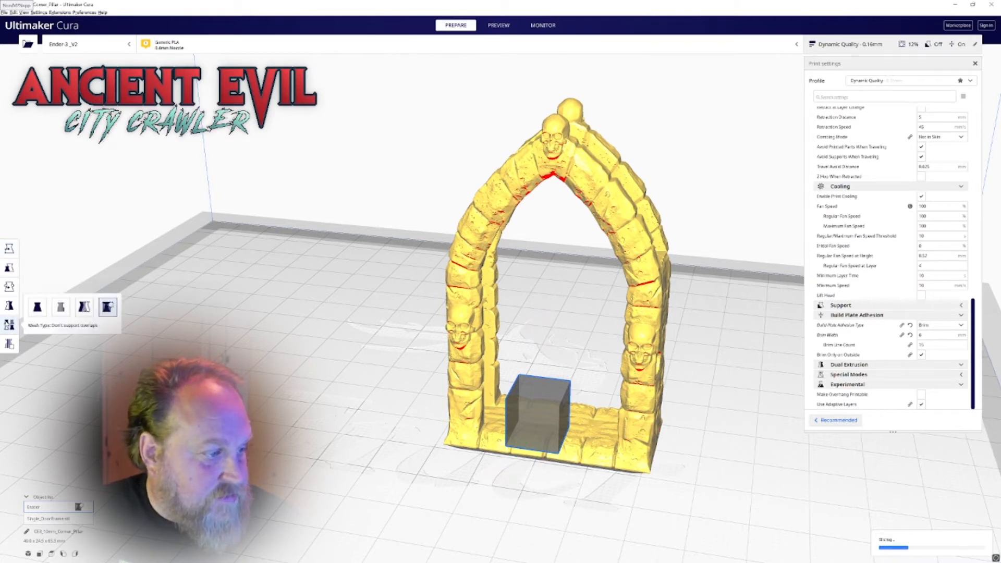
left_click(37, 311)
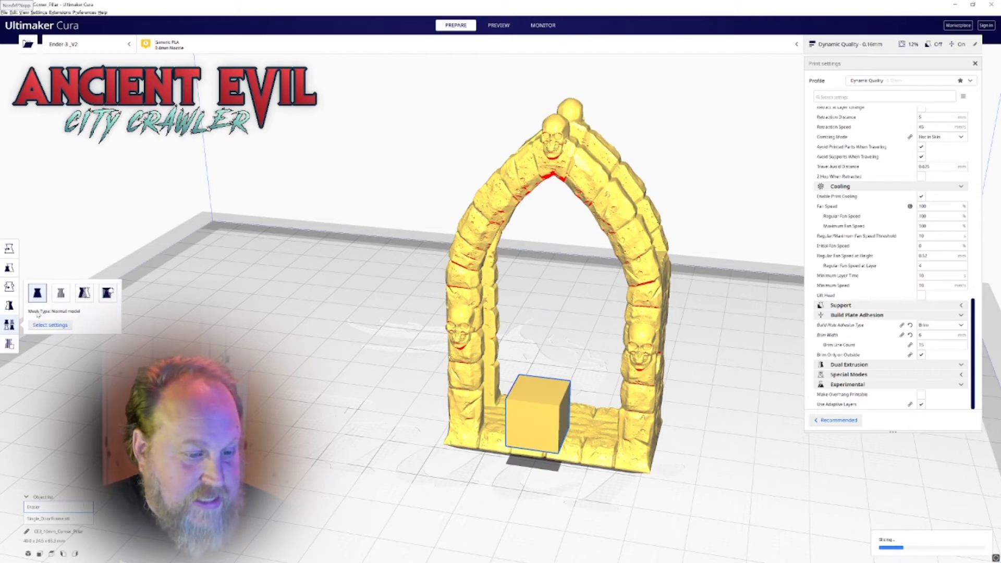
left_click(61, 299)
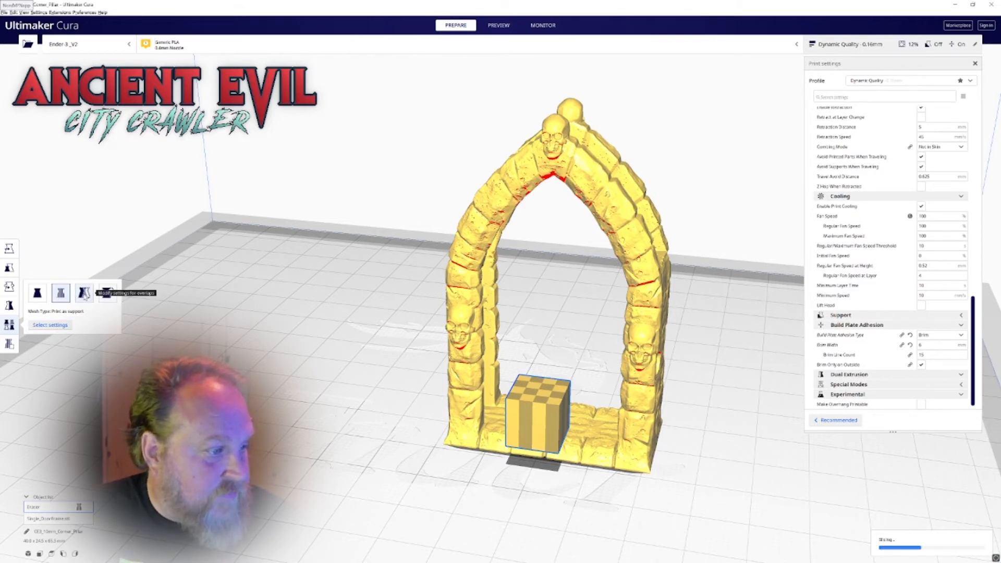
left_click(84, 293)
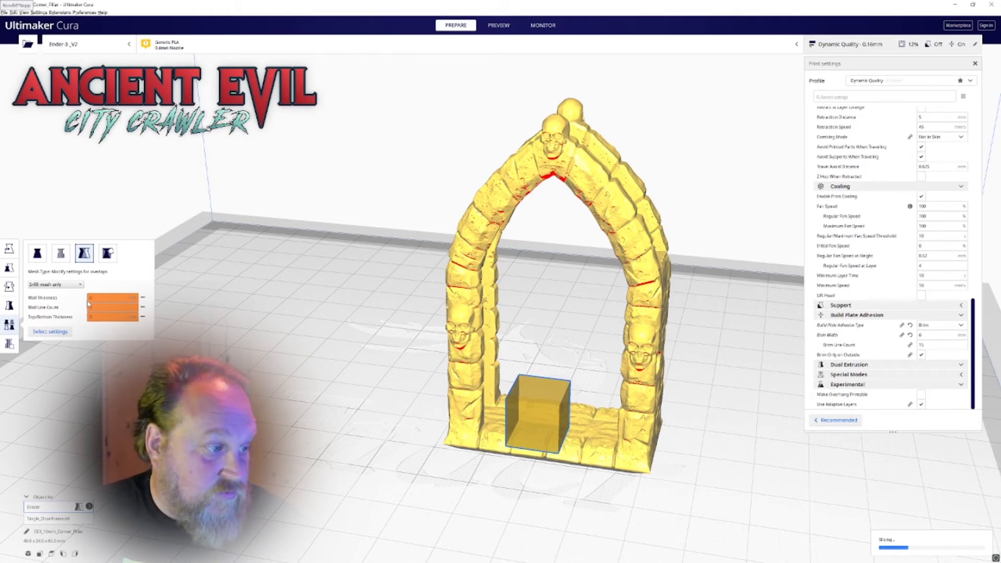
left_click(107, 253)
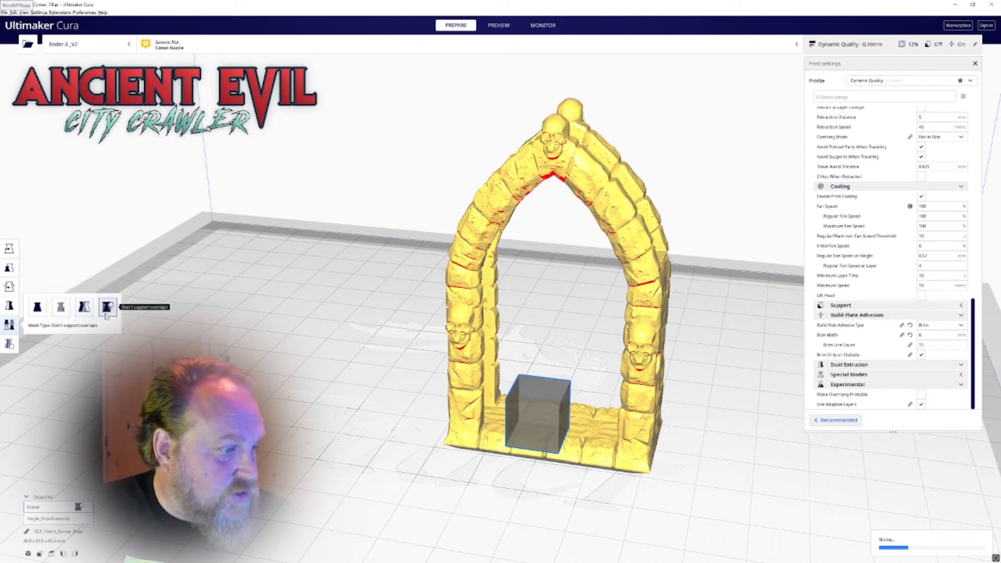
left_click(61, 309)
Shift the support cube along Y and raise it to just below the arch's peak
right_click_drag(532, 442, 471, 451)
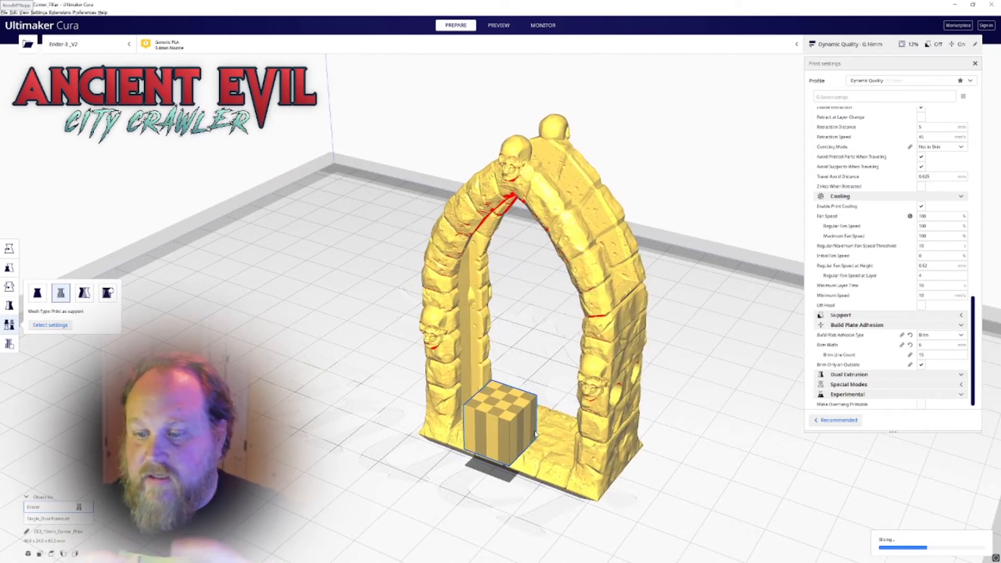
key("t")
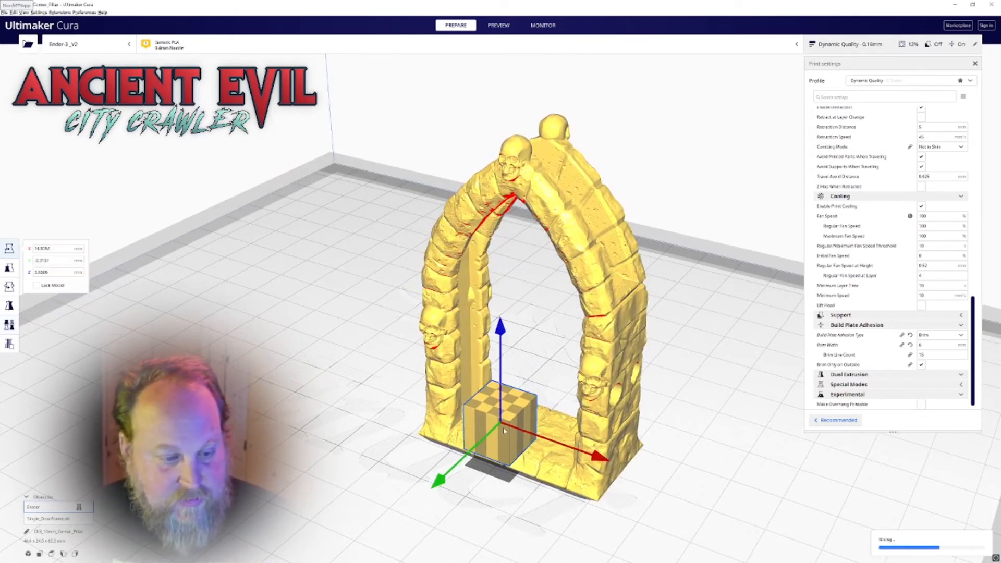
left_click_drag(445, 477, 480, 458)
right_click_drag(480, 458, 560, 416)
middle_click_drag(556, 415, 446, 477)
right_click_drag(412, 378, 443, 363)
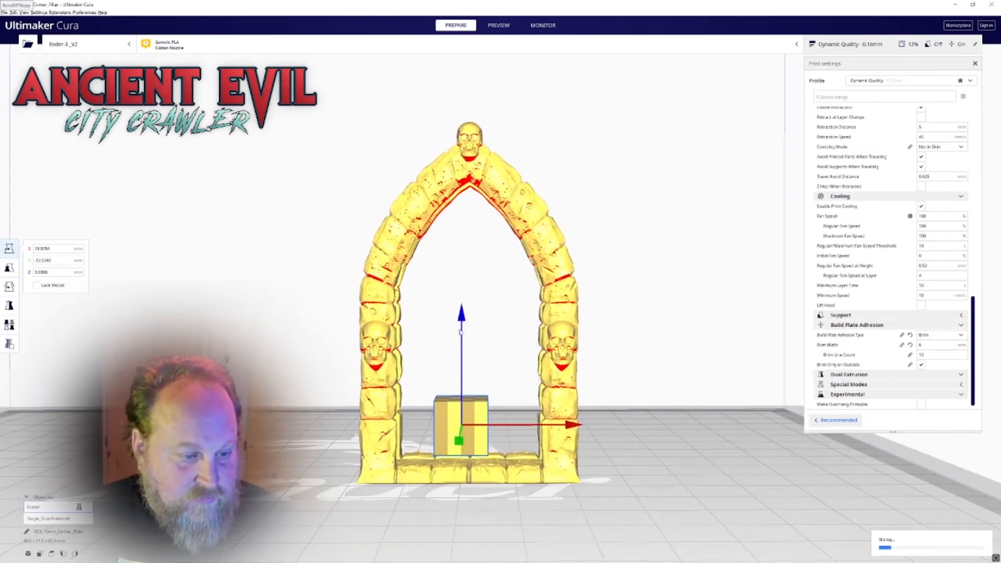
left_click_drag(465, 317, 468, 107)
right_click_drag(468, 107, 339, 295)
Thin the support cube to about 3.3 mm in Y and centre it beneath one of the frame's two arches
key("s")
left_click_drag(333, 293, 391, 265)
right_click_drag(393, 266, 347, 284)
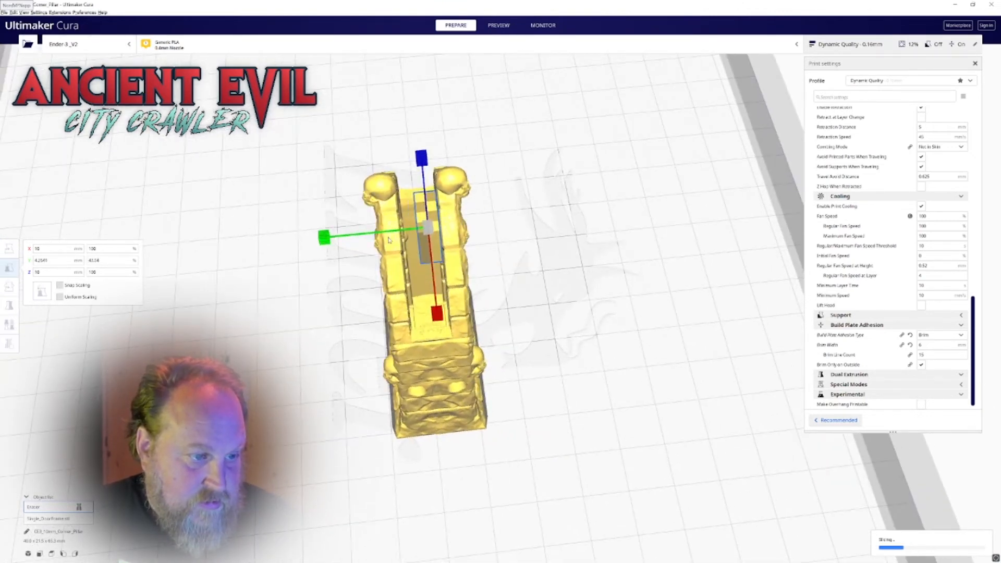
key("t")
left_click_drag(329, 239, 299, 243)
right_click_drag(312, 291, 470, 202)
left_click_drag(587, 232, 593, 233)
right_click_drag(504, 211, 482, 204)
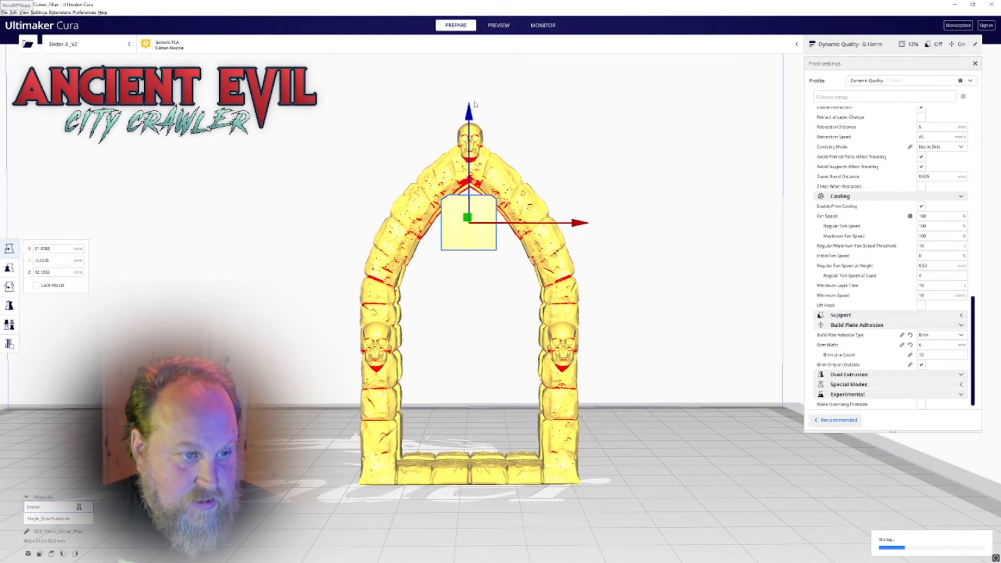
Lower the support and stretch it to about 53 mm tall, filling the height between the sill and the arch's peak
left_click_drag(475, 104, 527, 132)
key("s")
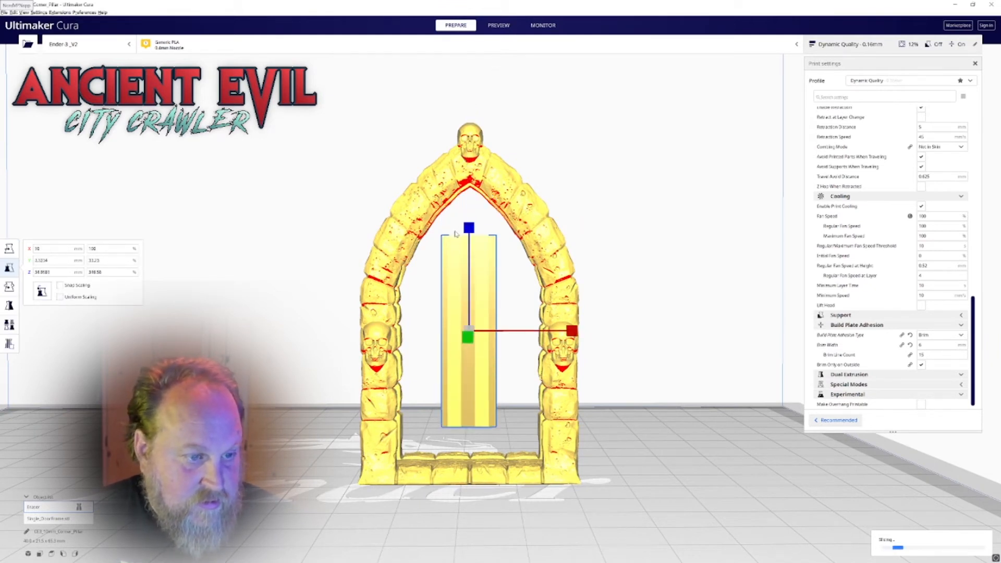
left_click_drag(468, 228, 517, 116)
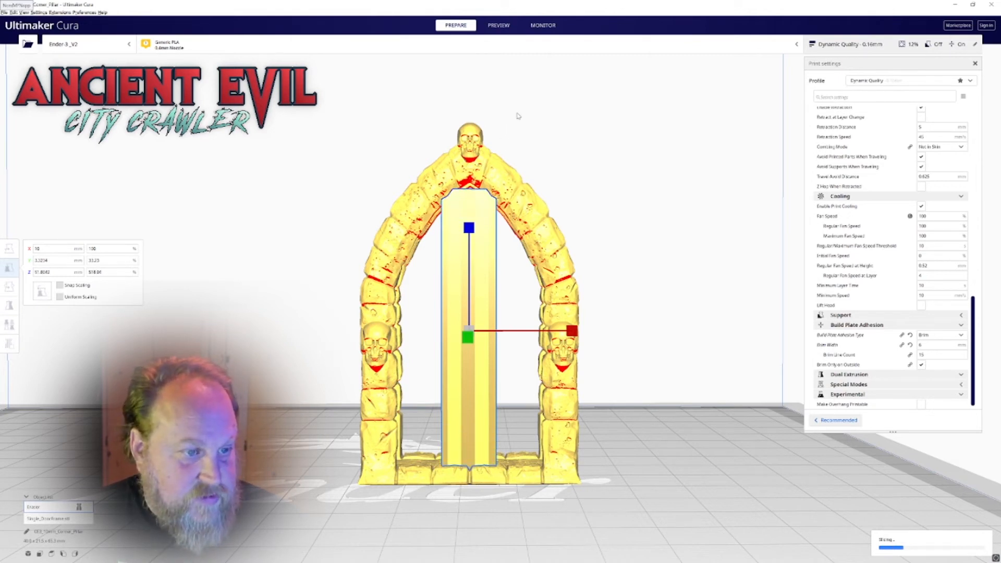
key("t")
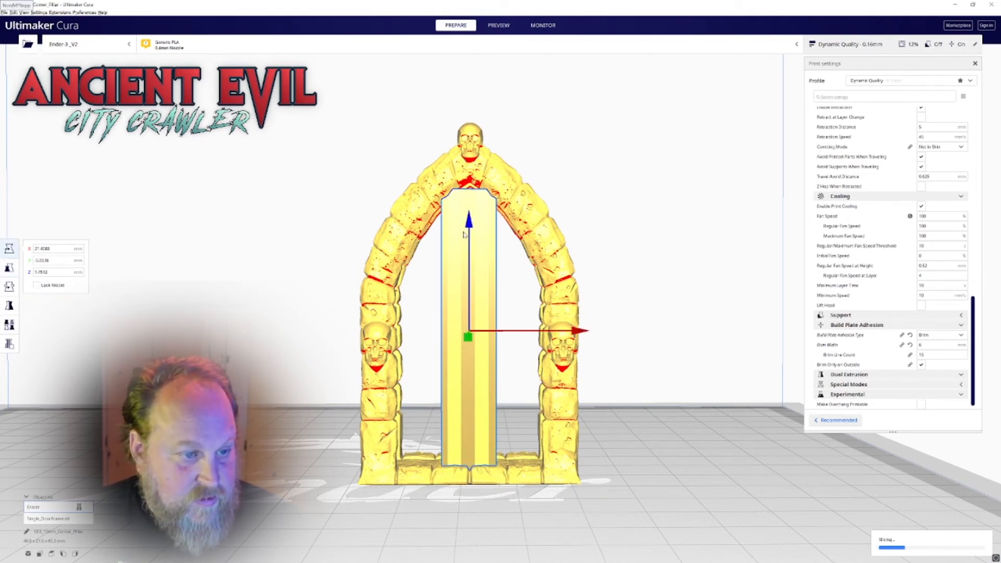
left_click_drag(469, 223, 472, 219)
key("s")
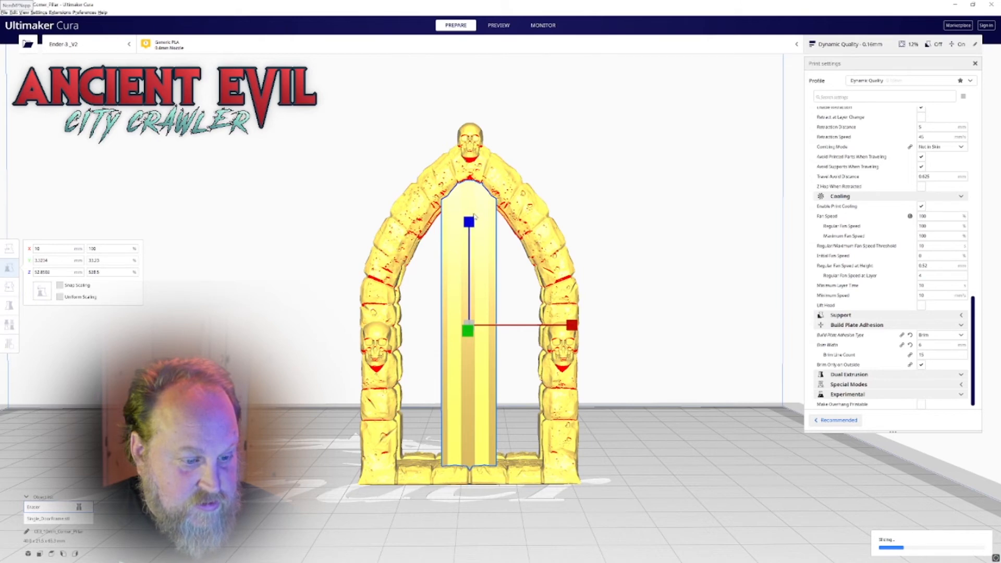
right_click_drag(474, 216, 505, 234)
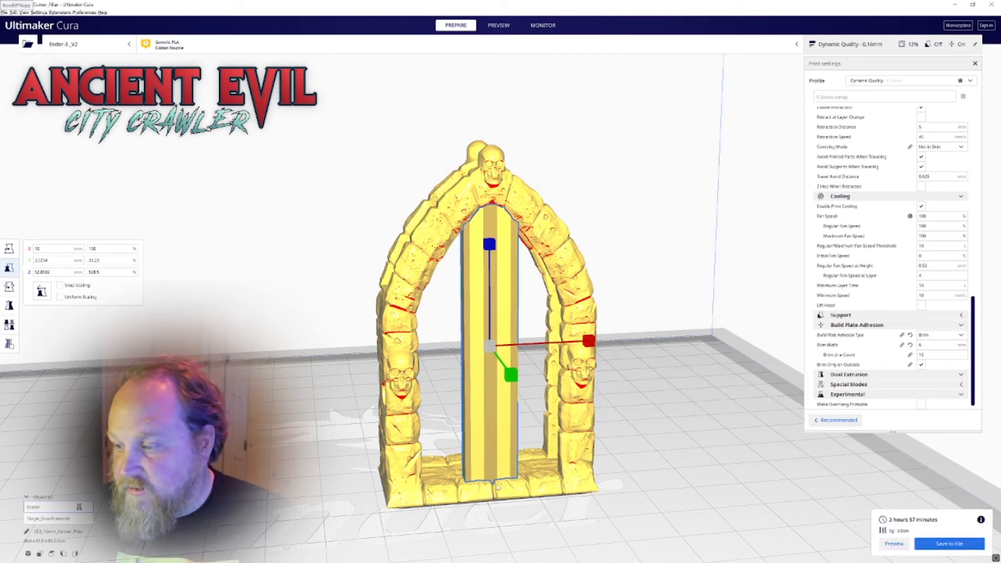
Add a second support blocker on the sill beneath the opposite arch of the door frame
right_click_drag(514, 489, 360, 494)
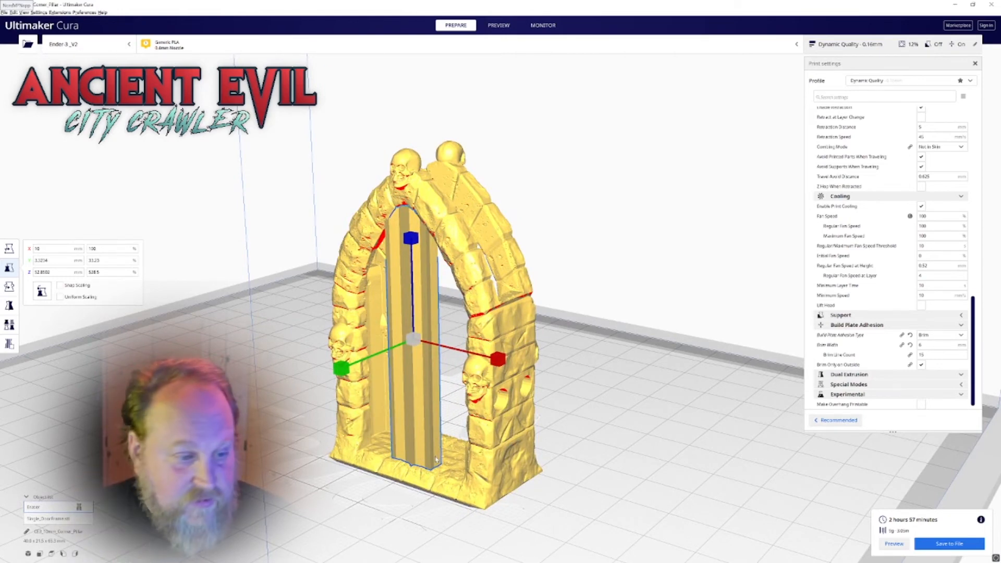
right_click_drag(418, 400, 248, 369)
right_click_drag(372, 437, 360, 432)
right_click_drag(253, 431, 591, 421)
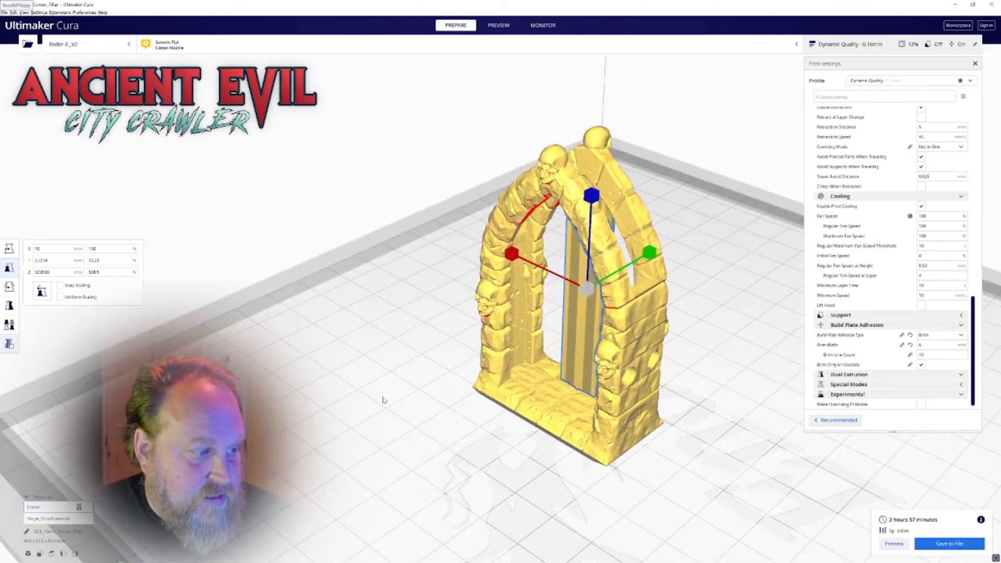
left_click(495, 393)
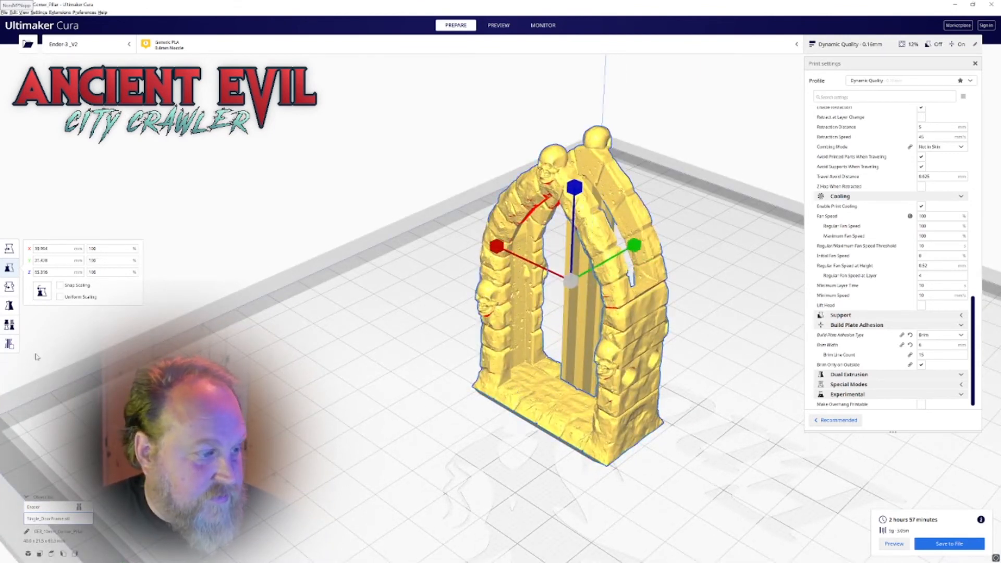
left_click(9, 344)
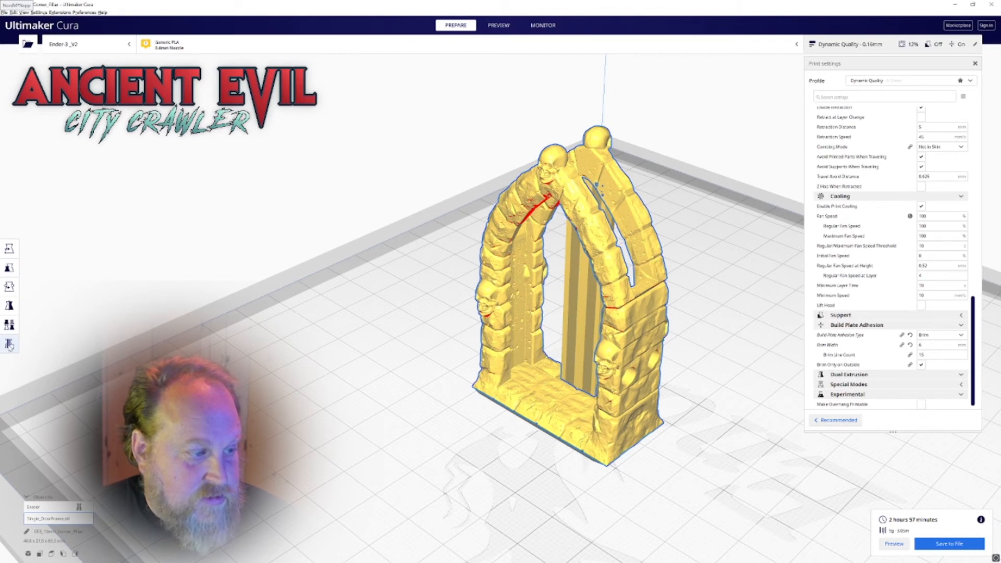
left_click(541, 407)
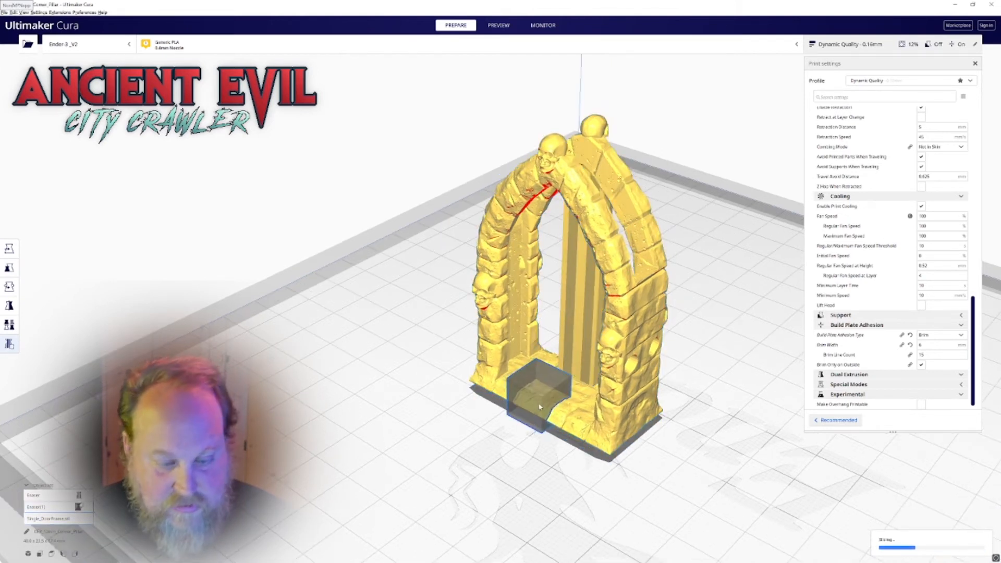
Raise the second blocker to mid-opening and thin it to about 3 mm in Y
key("t")
left_click_drag(543, 327, 535, 221)
right_click_drag(579, 294, 551, 301)
key("s")
left_click_drag(620, 272, 537, 312)
right_click_drag(537, 312, 664, 291)
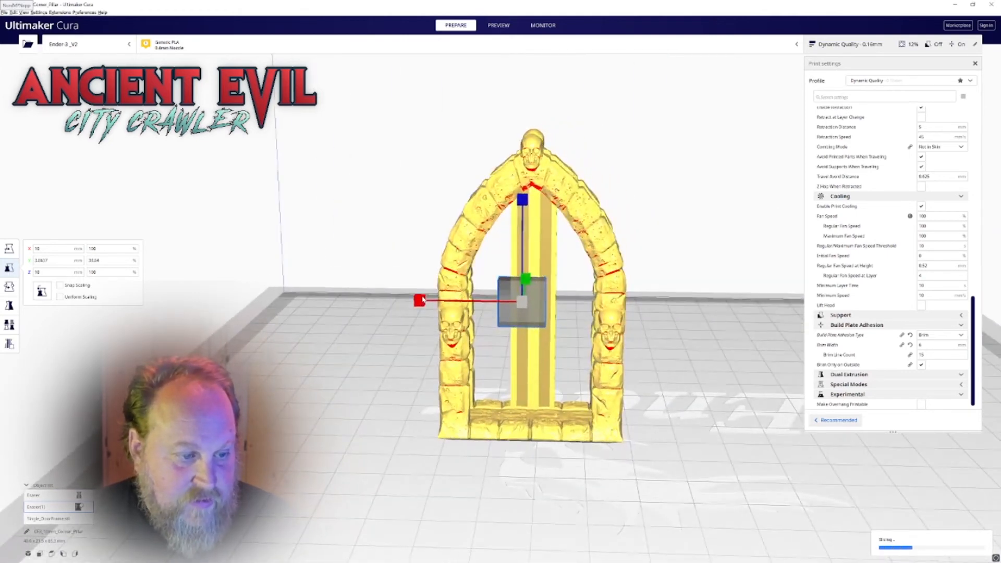
Centre the second blocker under the arch and stretch it to about 52 mm tall
key("t")
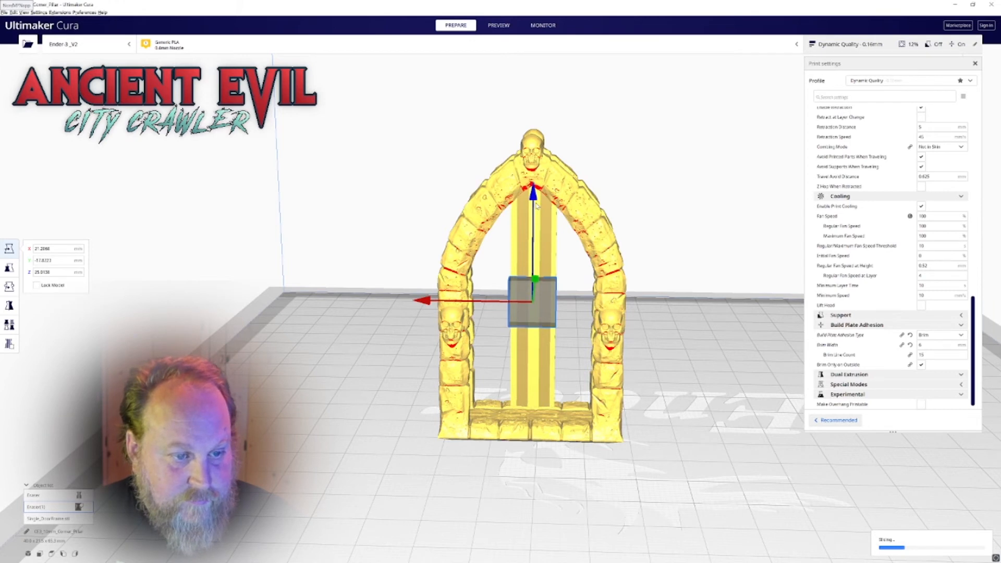
key("s")
mouse_move(534, 198)
left_mouse_down()
mouse_move(518, 205)
mouse_move(535, 190)
left_mouse_up()
key("t")
key("s")
right_click_drag(683, 217, 444, 265)
left_click_drag(637, 331, 634, 335)
Nudge the second blocker column along Y to line it up with its arch
key("r")
key("t")
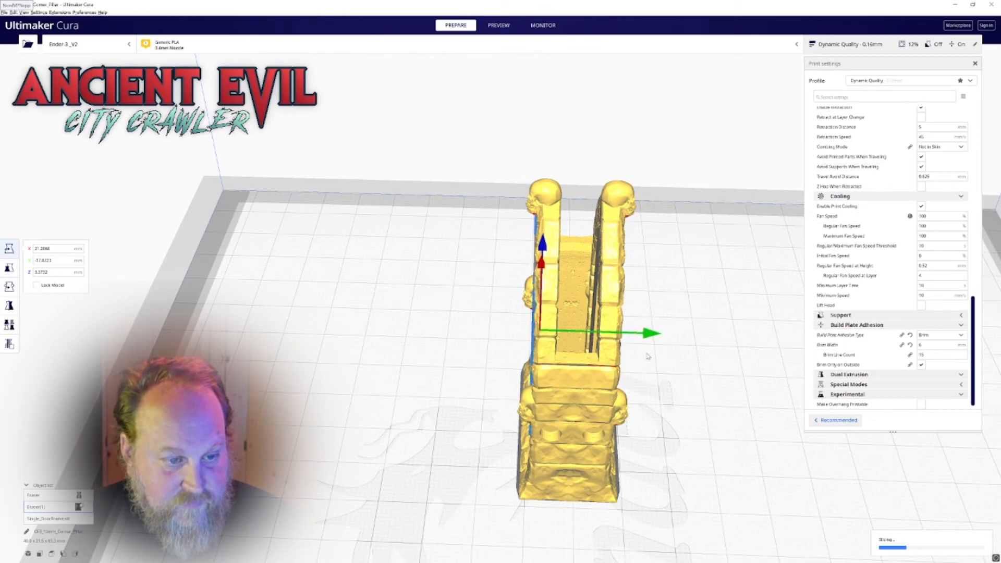
left_click_drag(642, 336, 646, 337)
right_click_drag(678, 353, 583, 325)
left_click_drag(624, 365, 625, 366)
mouse_move(589, 379)
right_mouse_down()
mouse_move(700, 396)
mouse_move(645, 392)
right_mouse_up()
left_click(700, 396)
left_click(539, 380)
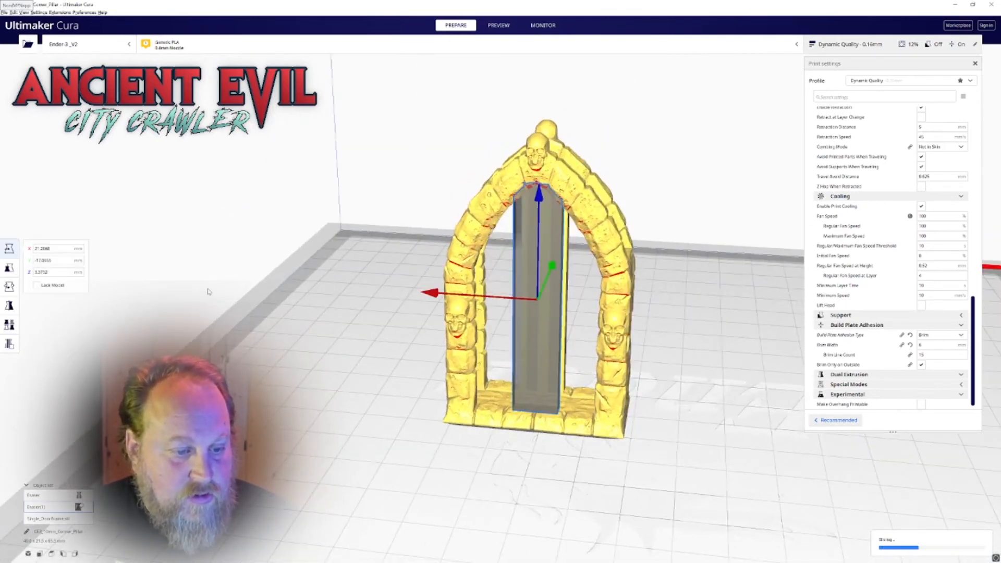
Set the second blocker column's mesh type to Print as support
left_click(11, 323)
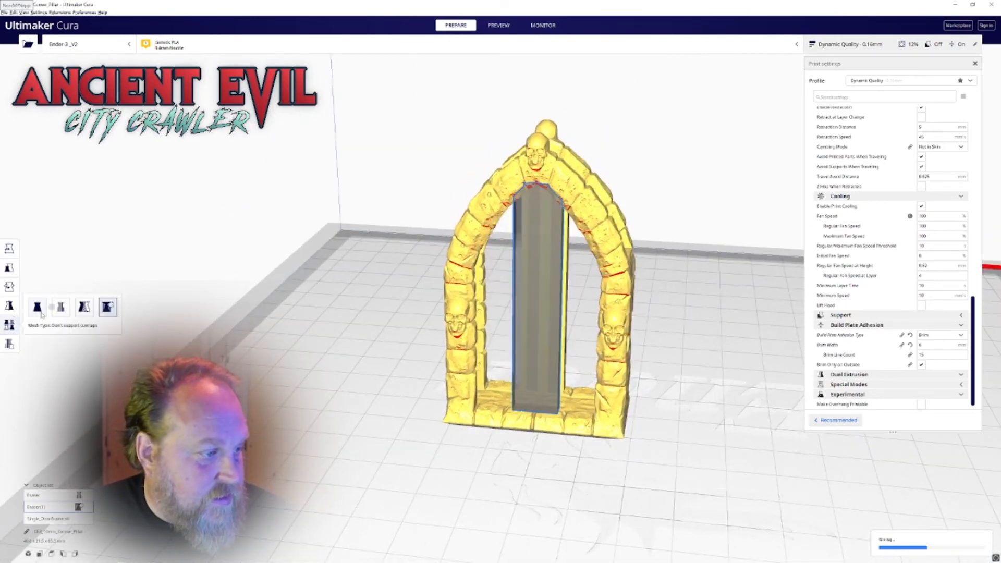
left_click(61, 307)
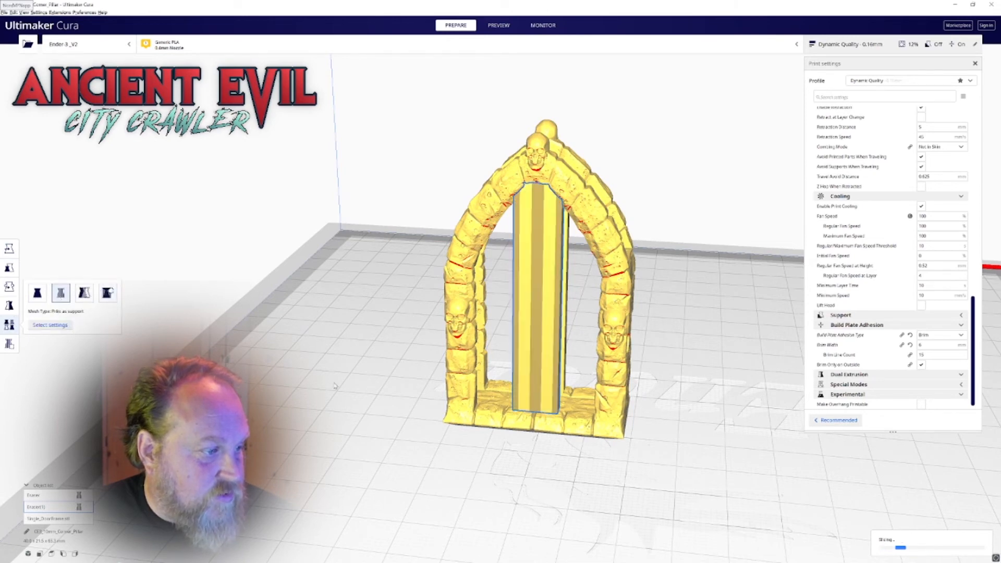
left_click(392, 389)
right_click_drag(601, 402, 538, 382)
Check both support columns in the layer preview and widen the second one to about 25 mm in X
left_click(499, 25)
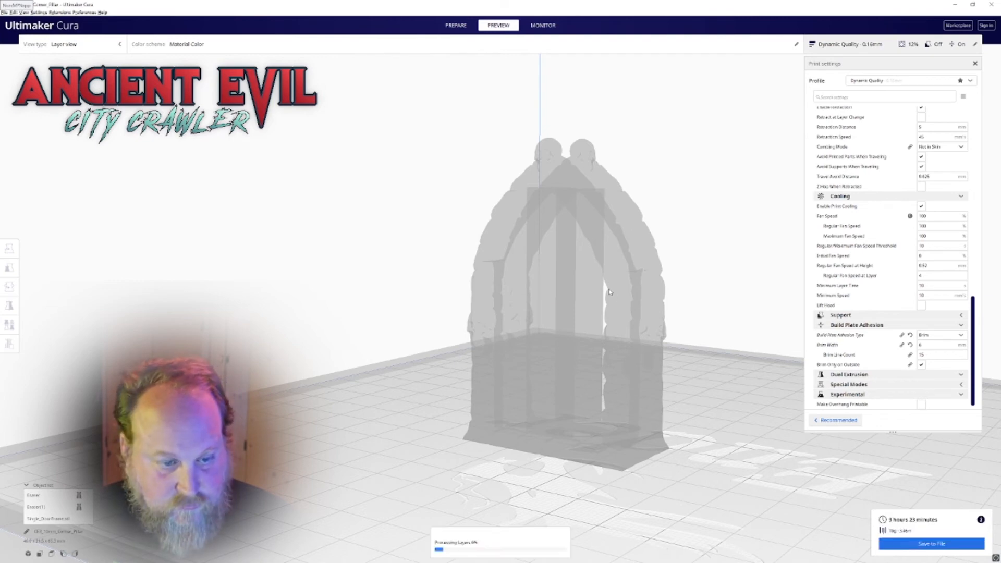
right_click_drag(611, 295, 684, 271)
right_click_drag(548, 298, 543, 363)
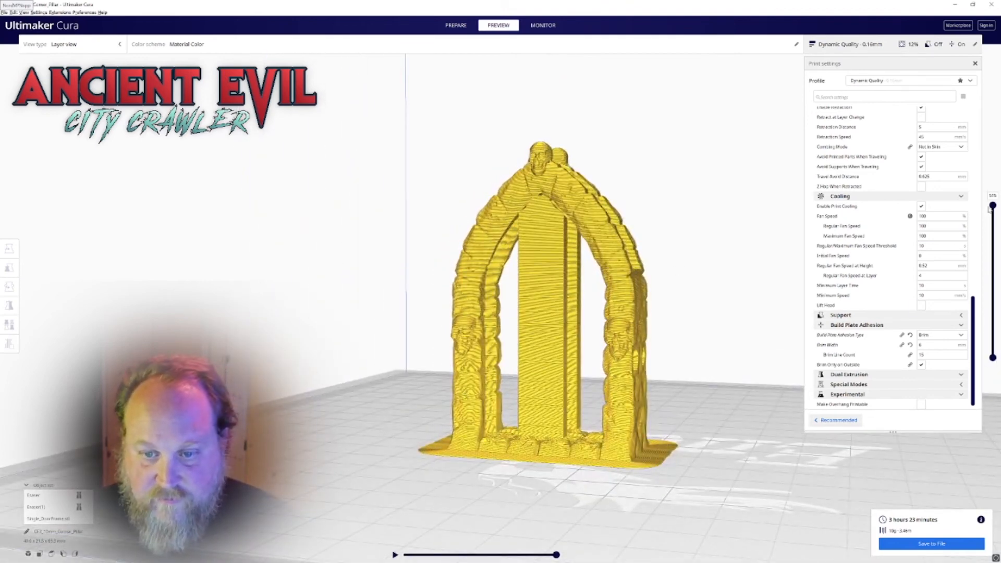
left_click_drag(994, 208, 973, 199)
right_click_drag(626, 221, 556, 237)
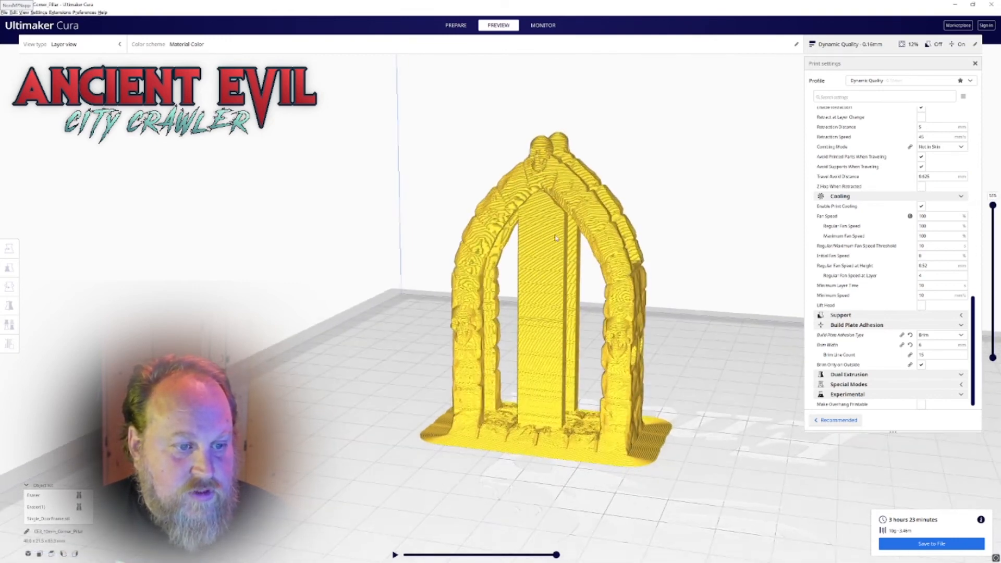
left_click(520, 223)
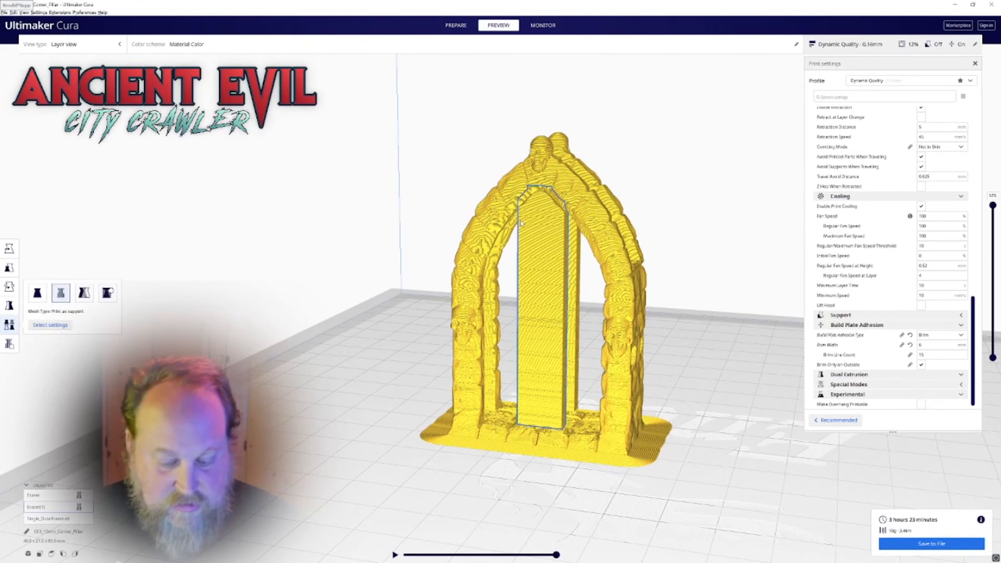
key("s")
left_click_drag(445, 305, 499, 185)
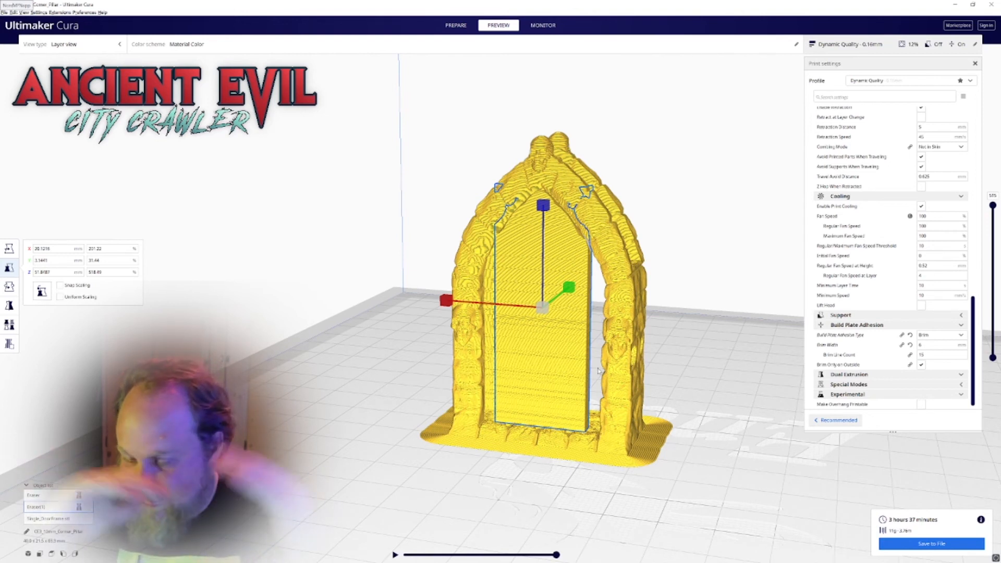
Examine how the widened support panel meets the arch in the sliced preview, from both faces of the frame
right_click_drag(625, 363, 485, 349)
right_click_drag(505, 243, 636, 265)
left_click(467, 214)
scroll(468, 214, "up", 2)
right_click_drag(467, 215, 579, 168)
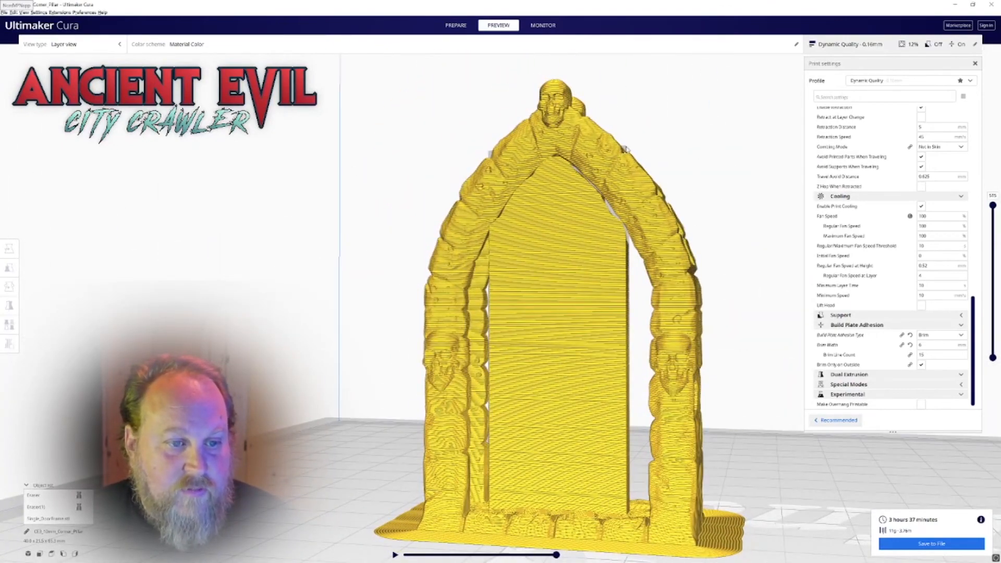
right_click_drag(629, 151, 521, 151)
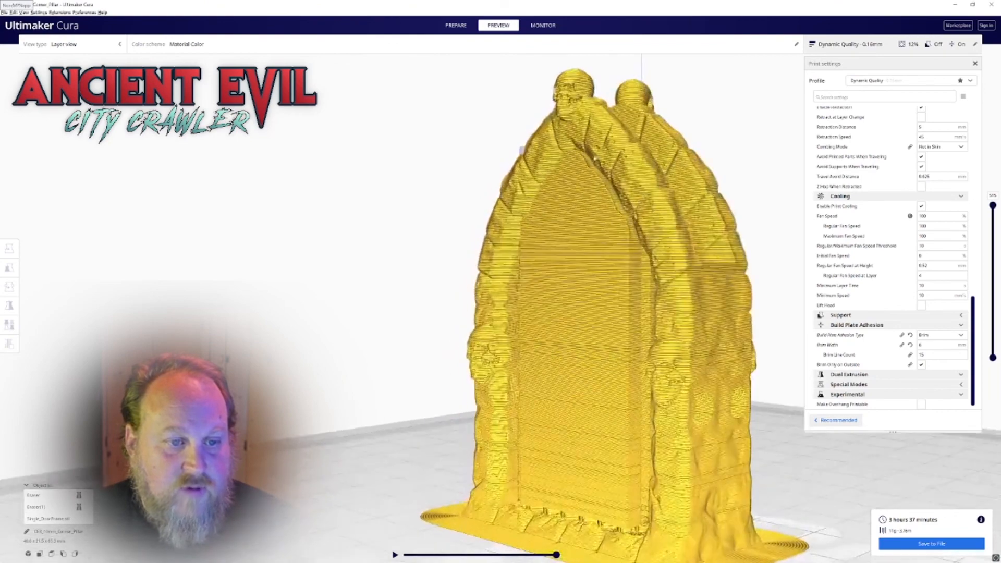
right_click_drag(616, 216, 308, 221)
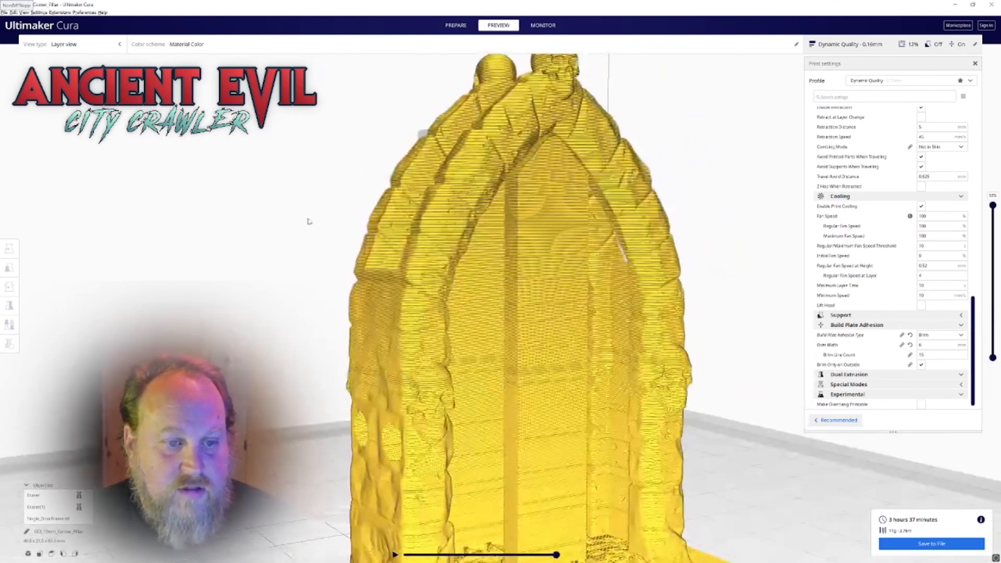
Widen the narrower support column under the other arch in X to fill the doorway, and check the sliced frame
left_click(511, 257)
right_click_drag(500, 365, 583, 376)
left_click_drag(585, 368, 721, 386)
scroll(732, 295, "down", 7)
left_click(346, 273)
mouse_move(346, 273)
right_mouse_down()
mouse_move(620, 313)
mouse_move(527, 298)
right_mouse_up()
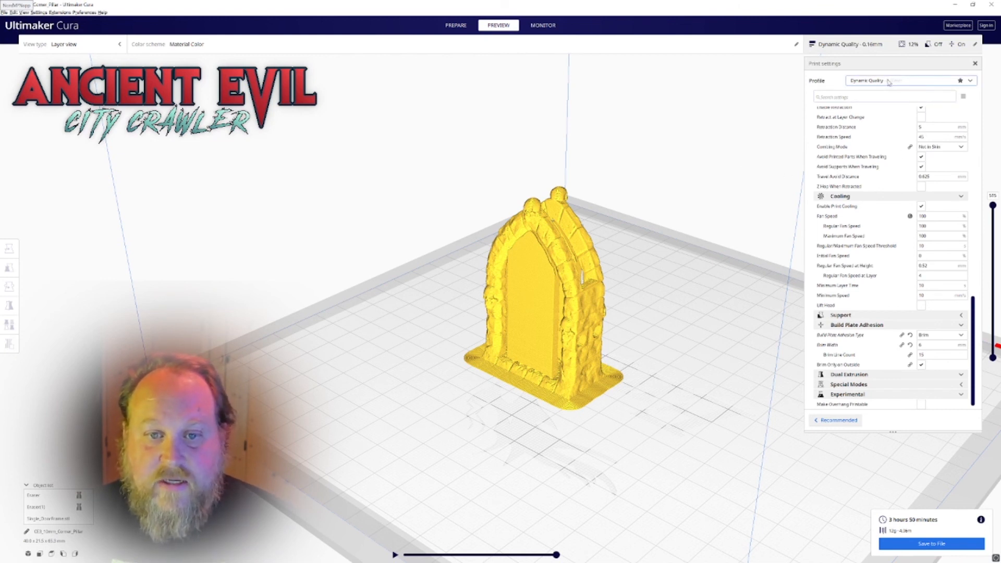
scroll(917, 411, "down", 1)
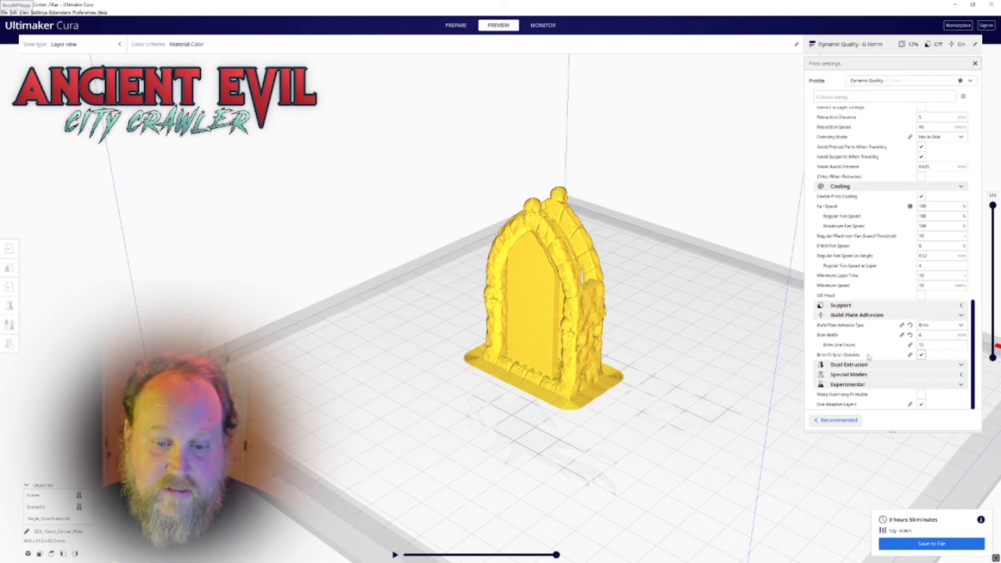